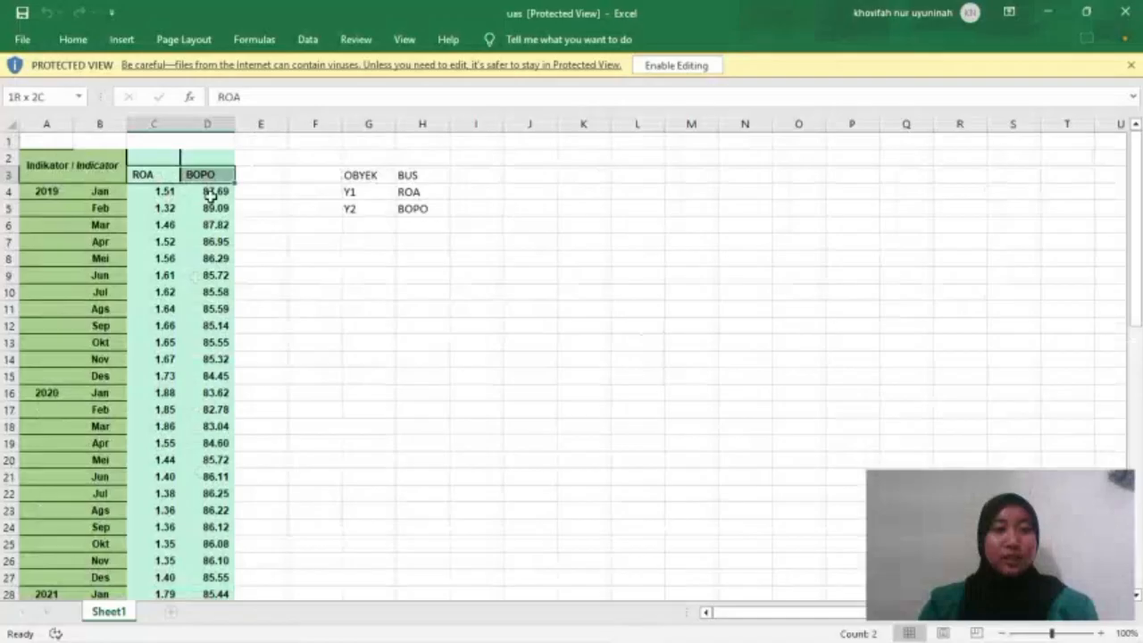
# - Copy the ROA and BOPO columns with their headers through December 2023, and switch to EViews 12
pyautogui.moveTo(207, 195); pyautogui.dragTo(198, 565)
pyautogui.hotkey('ctrl', 'c')
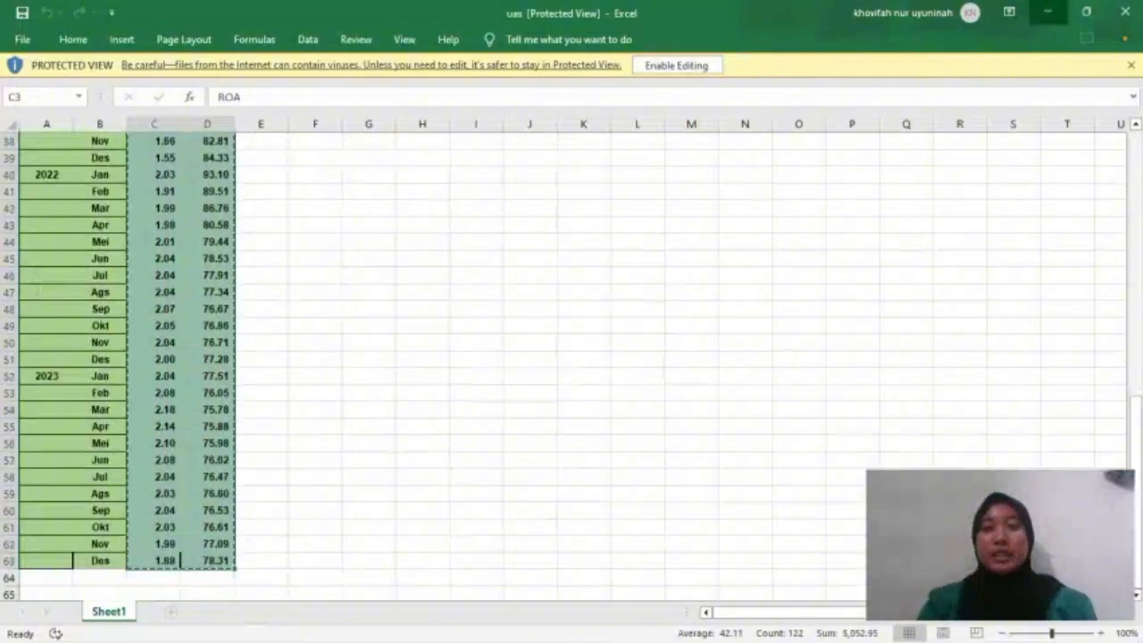
pyautogui.click(1047, 12)
pyautogui.click(1047, 13)
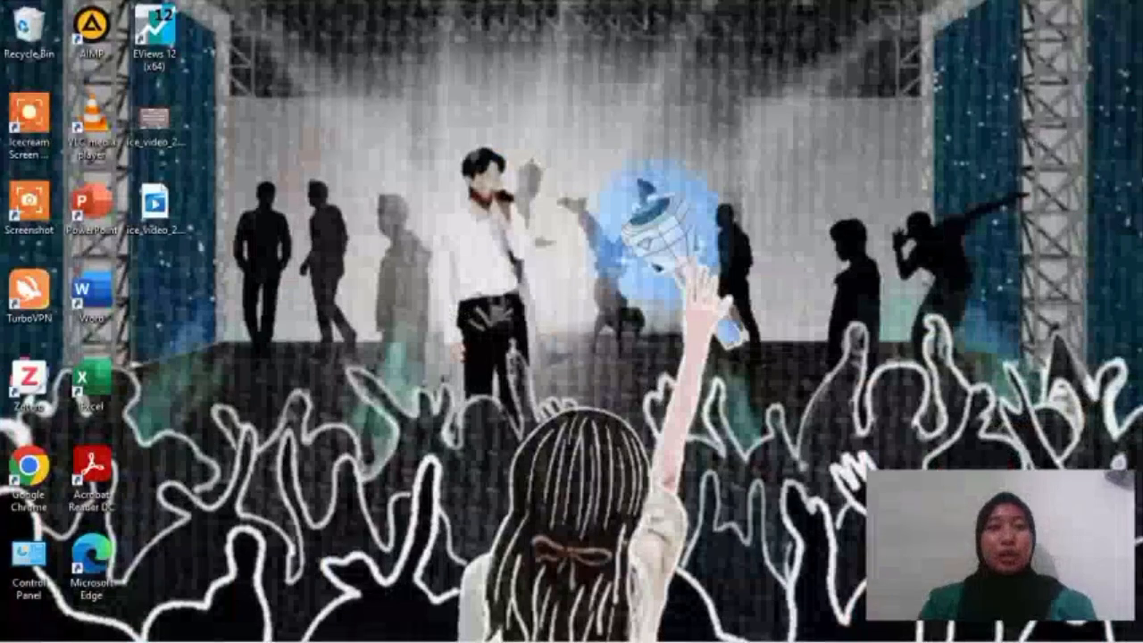
pyautogui.doubleClick(158, 26)
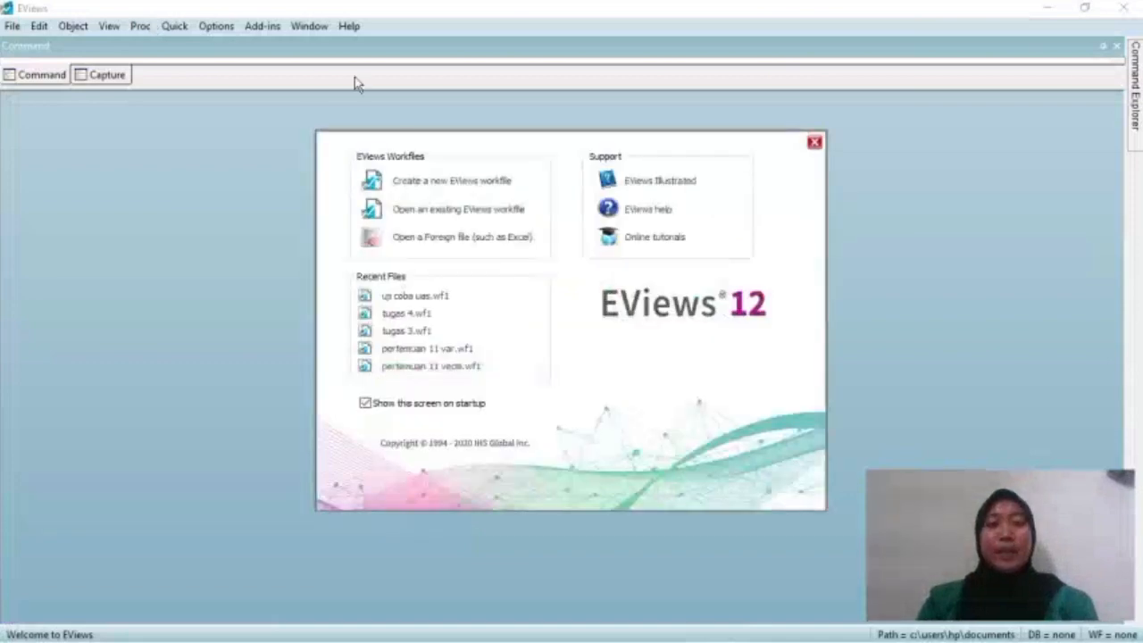
# - Create a new dated regular-frequency workfile with Monthly frequency, start date 2019 and end date 2023
pyautogui.click(468, 183)
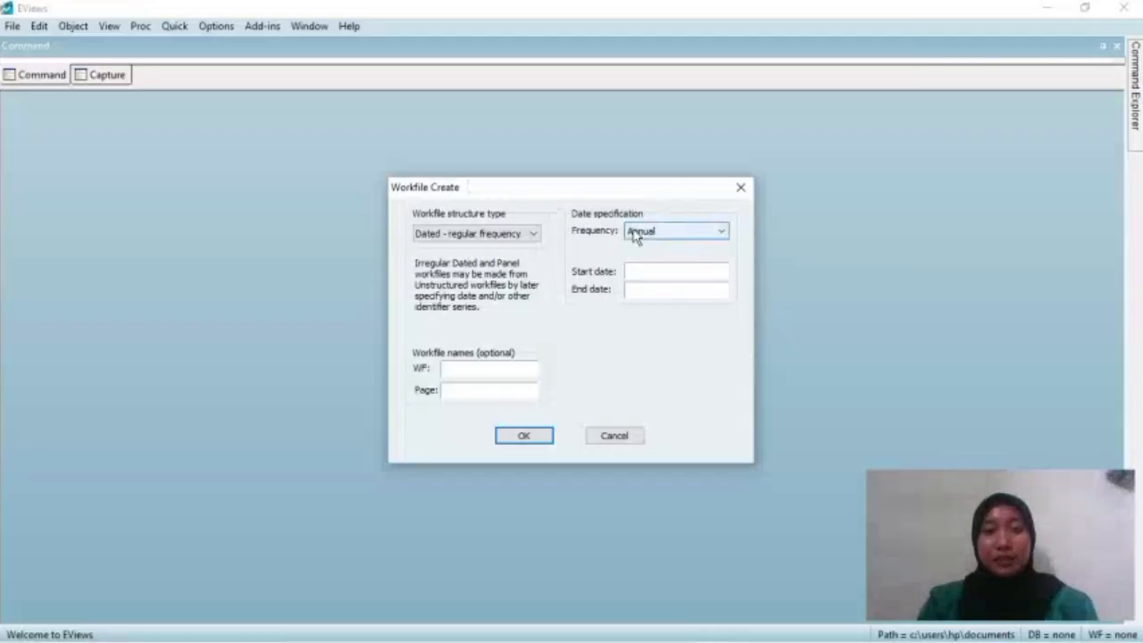
pyautogui.click(635, 232)
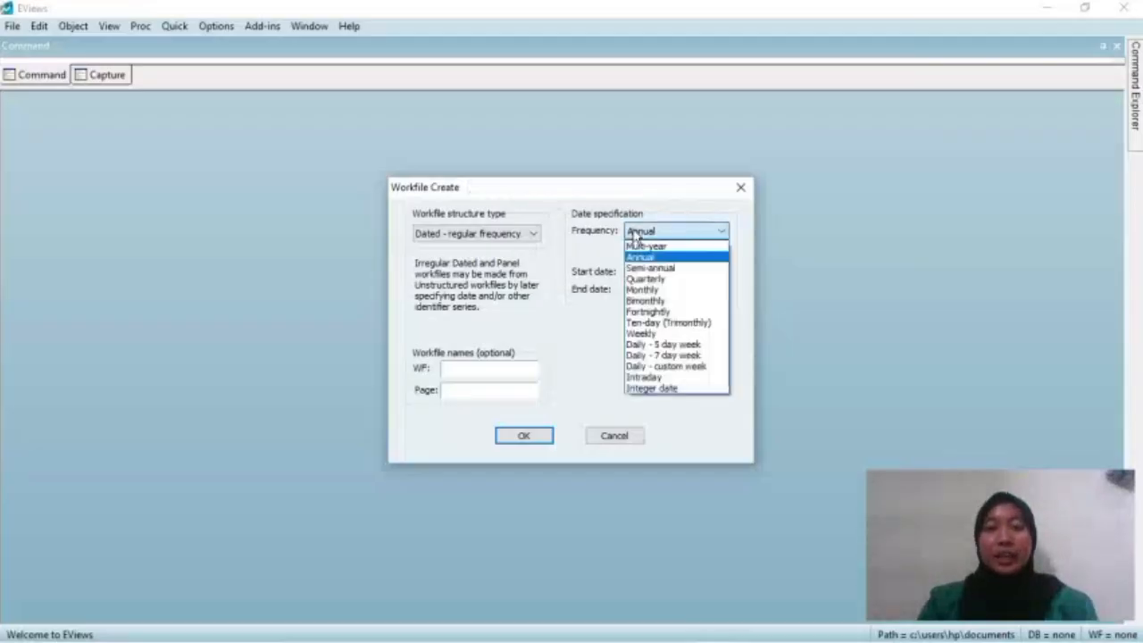
pyautogui.click(658, 290)
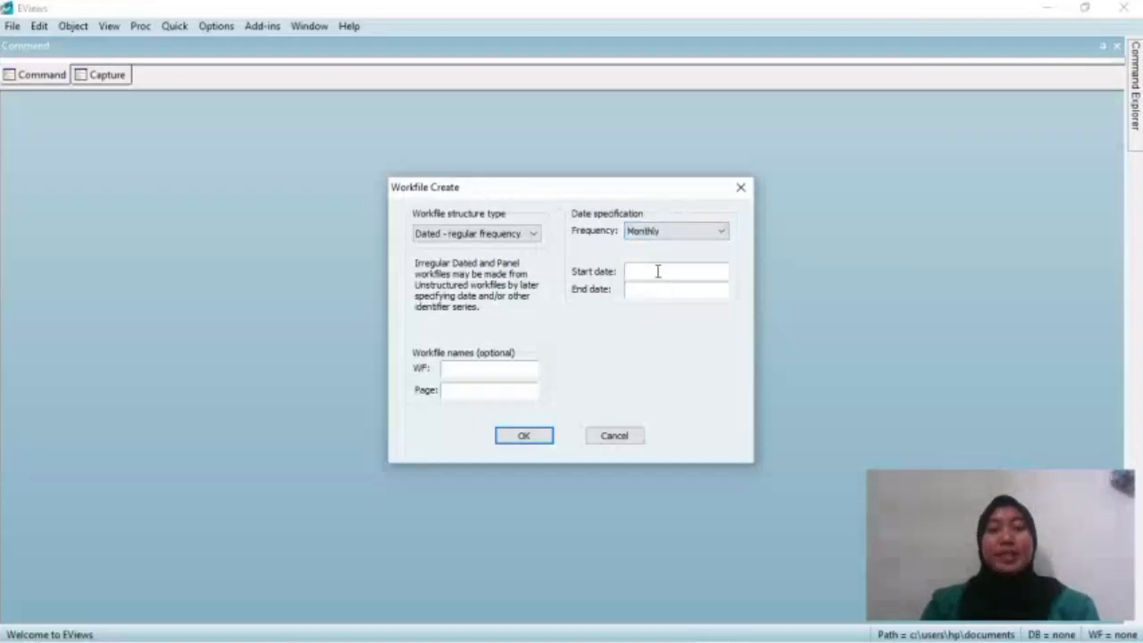
pyautogui.write('2019')
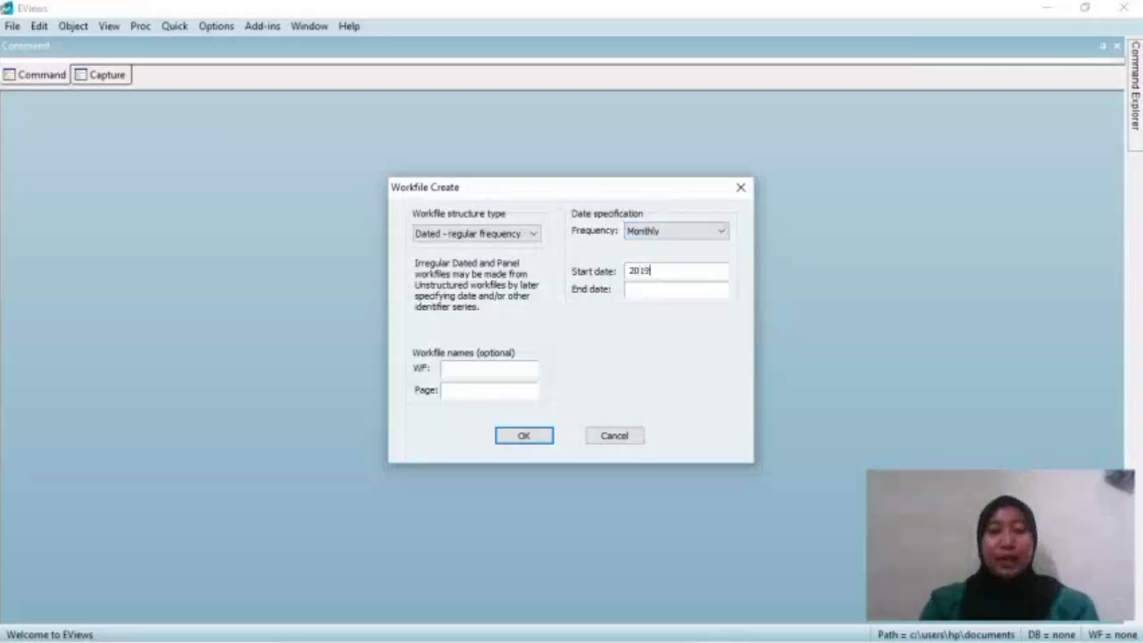
pyautogui.click(658, 289)
pyautogui.write('2')
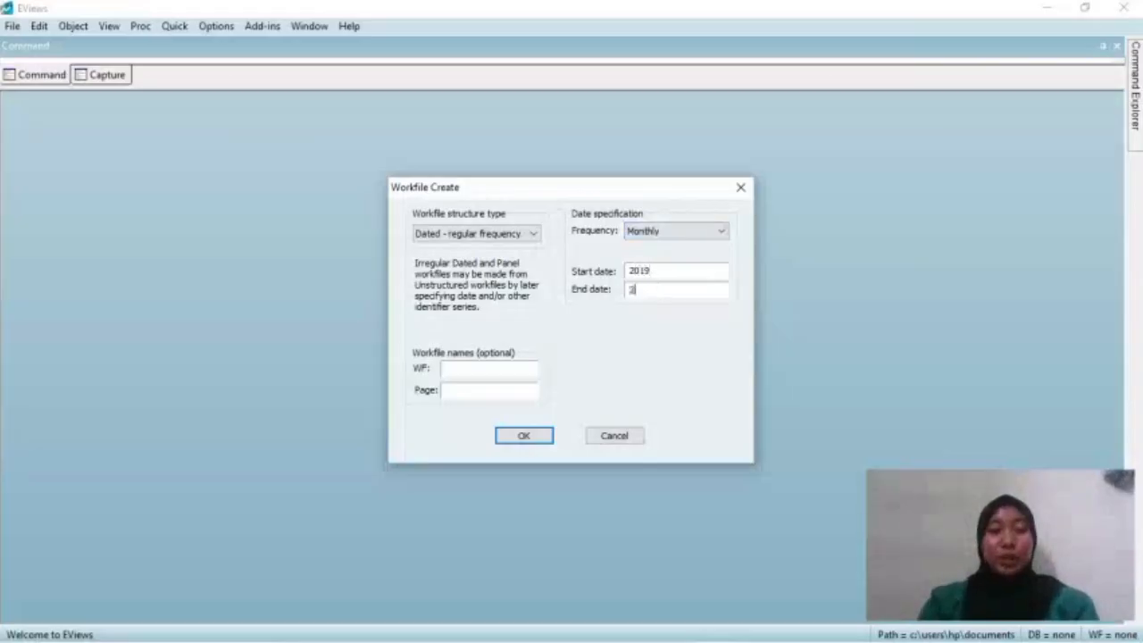
pyautogui.write('023')
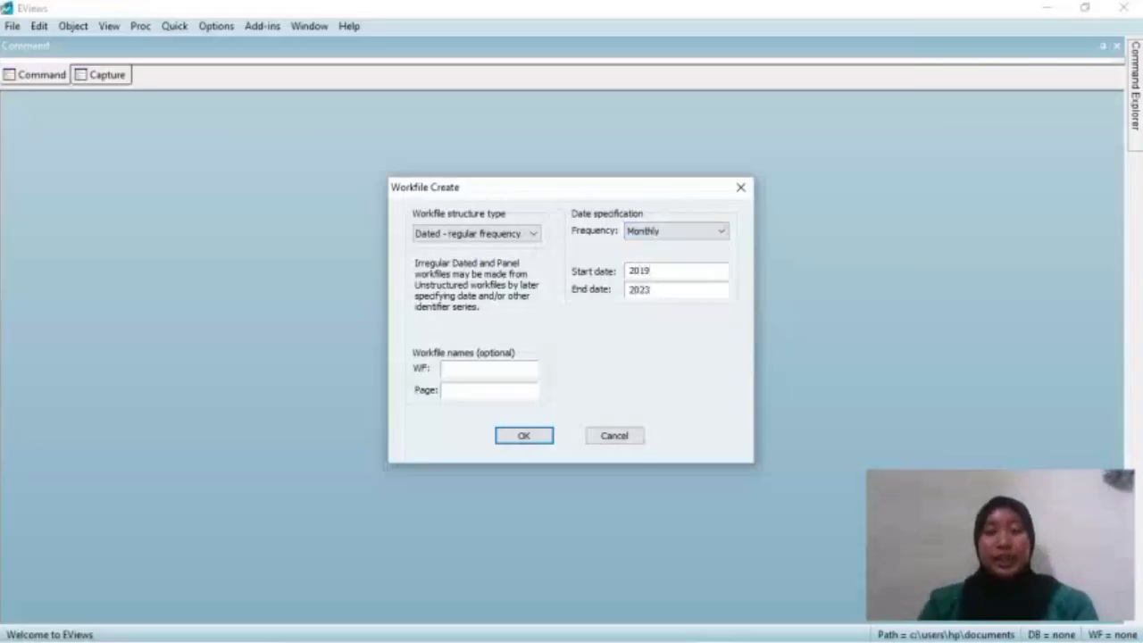
pyautogui.press('Return')
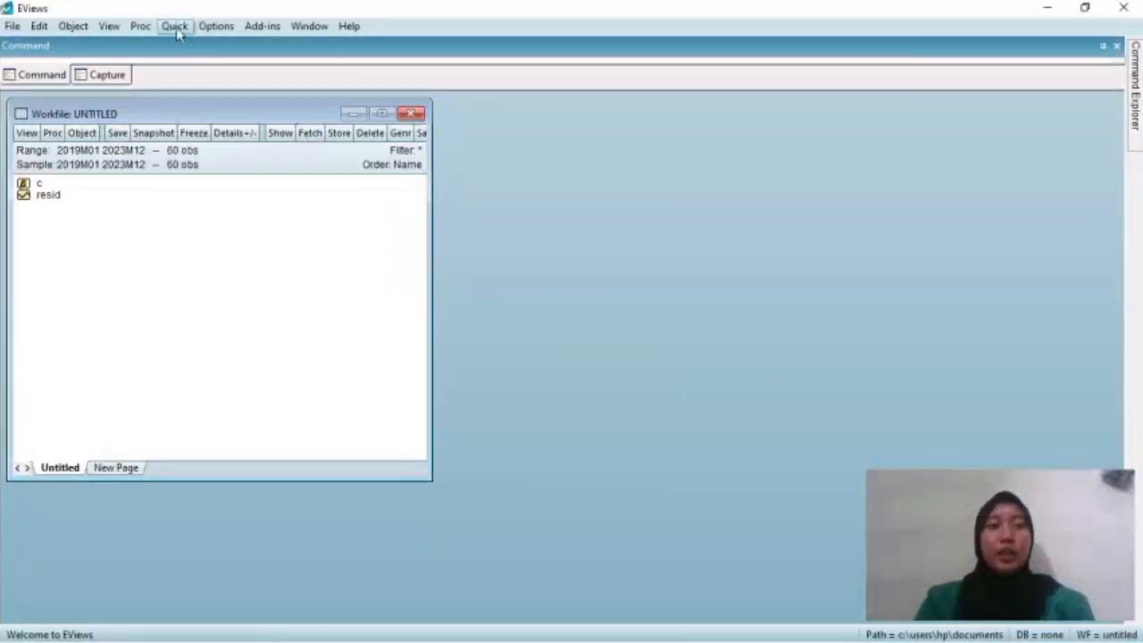
# - Open an empty group, paste the copied ROA and BOPO data from the header row, and move the group window beside the workfile
pyautogui.click(176, 27)
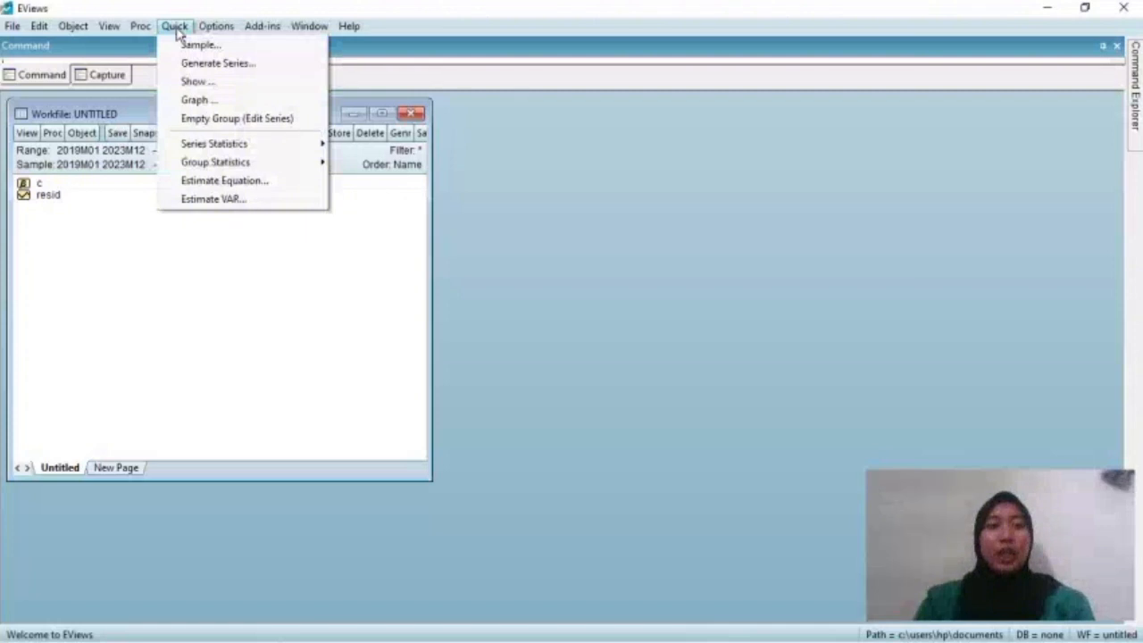
pyautogui.click(255, 119)
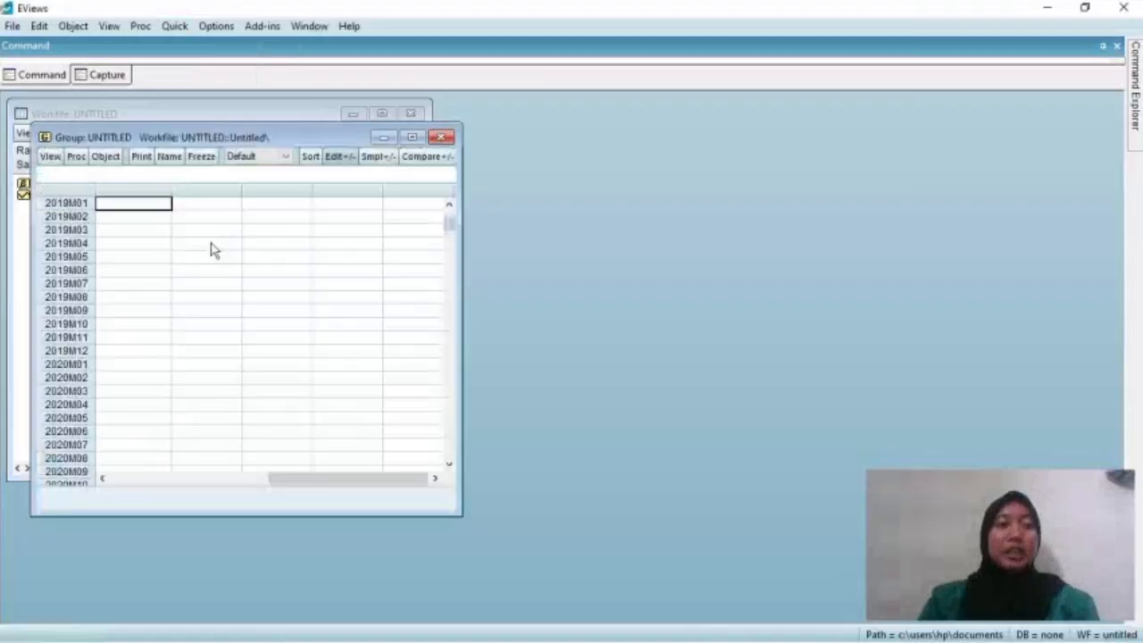
pyautogui.click(154, 209)
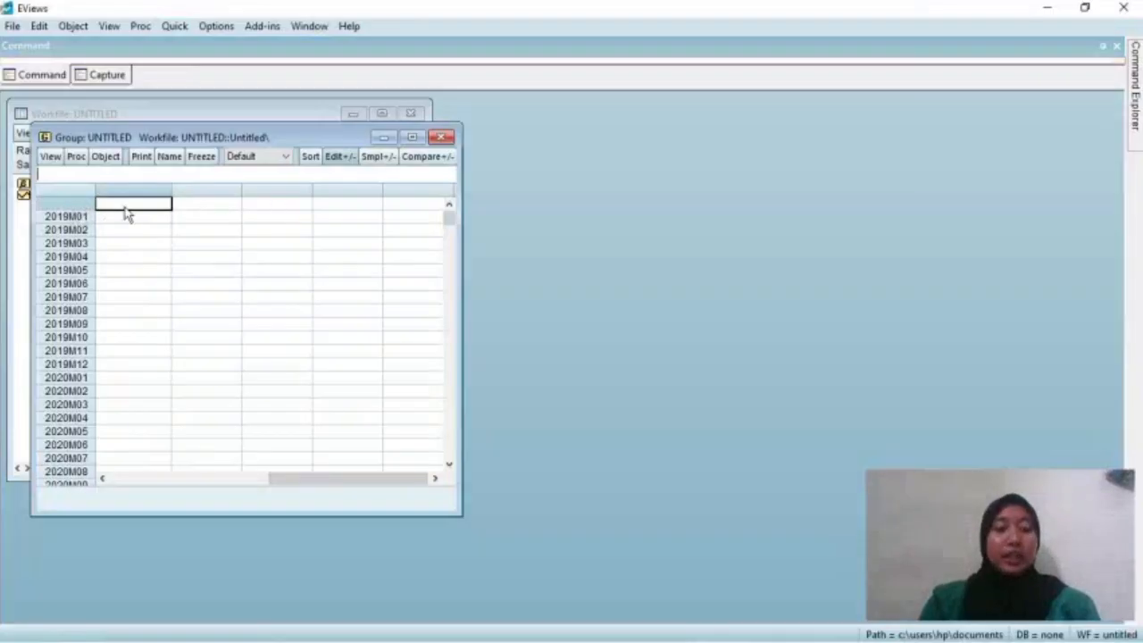
pyautogui.hotkey('ctrl', 'v')
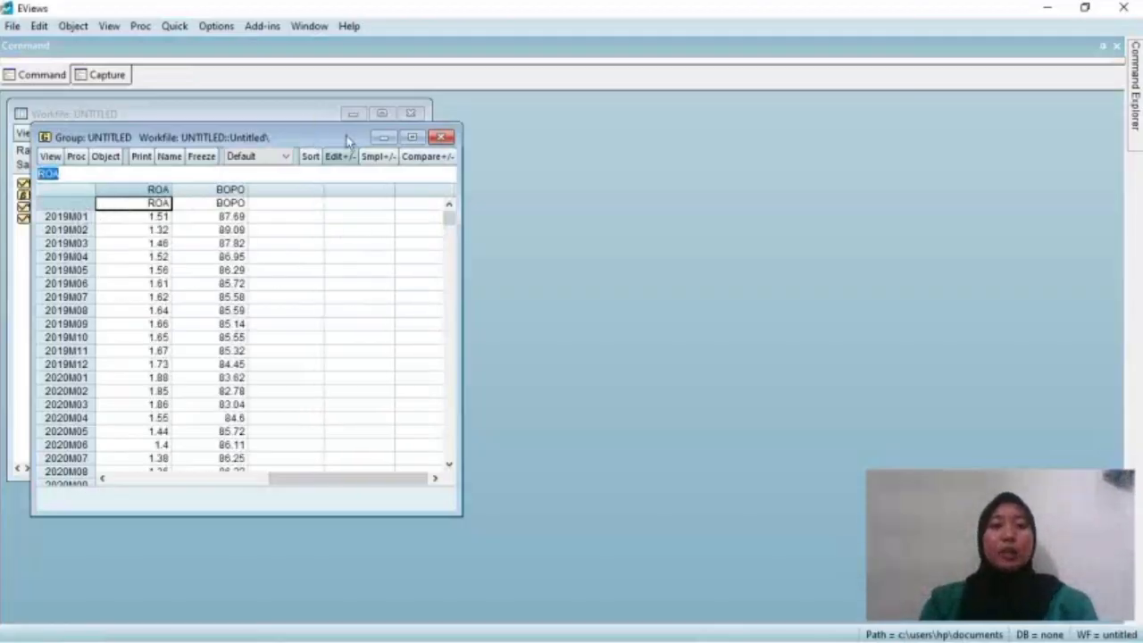
pyautogui.moveTo(347, 136); pyautogui.dragTo(734, 131)
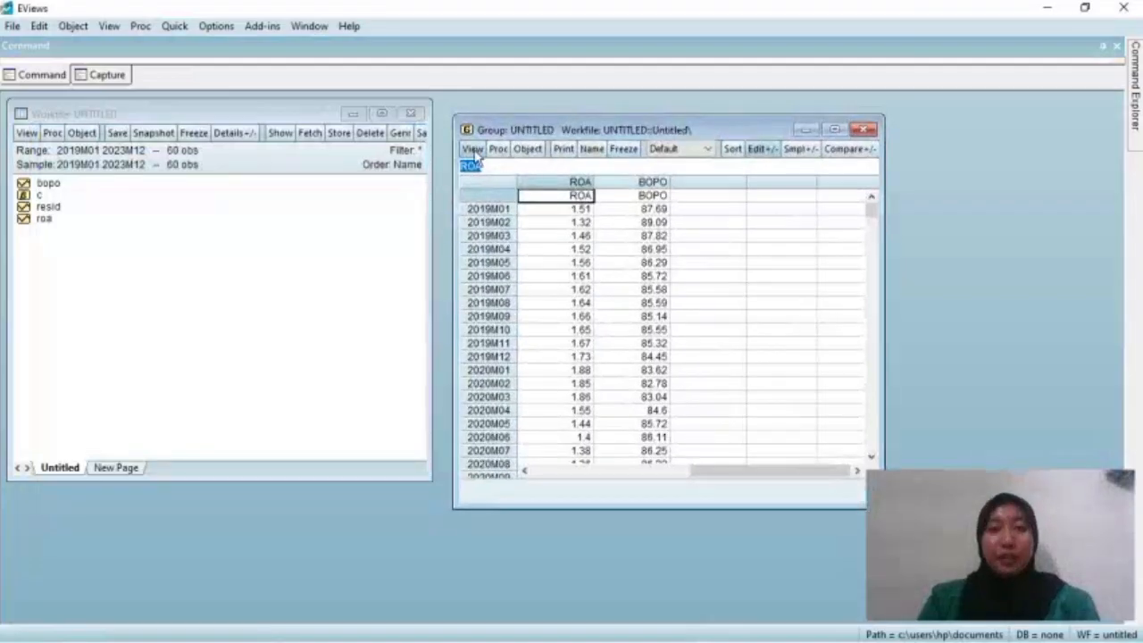
# - Compute the common-sample descriptive statistics for the ROA and BOPO group and freeze the output as a table
pyautogui.click(472, 149)
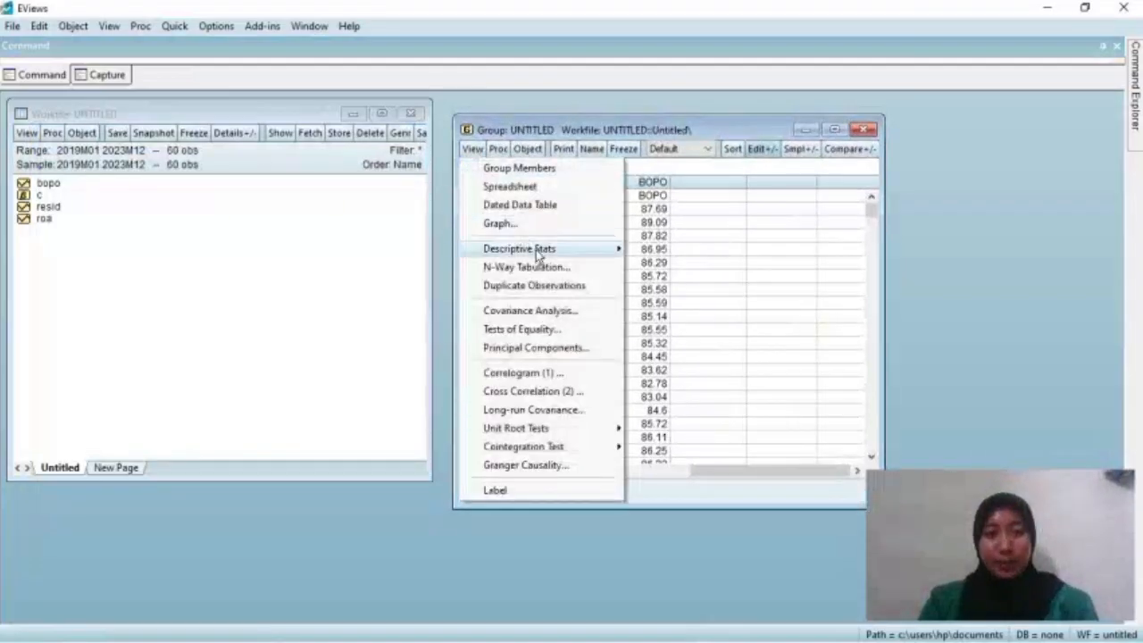
pyautogui.moveTo(548, 254)
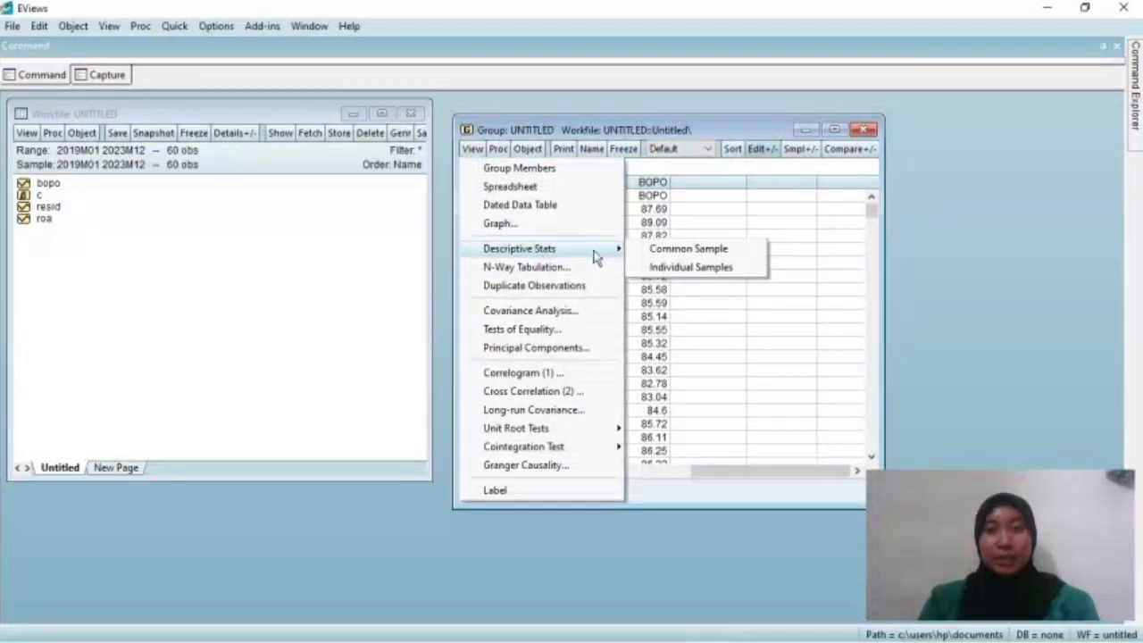
pyautogui.click(645, 250)
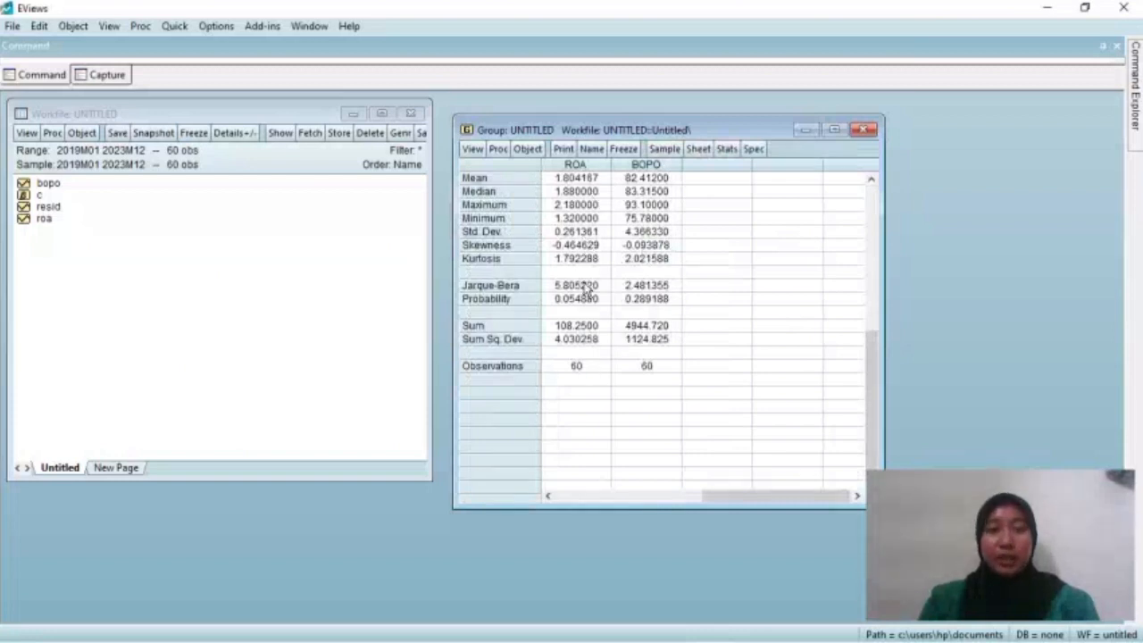
pyautogui.click(623, 149)
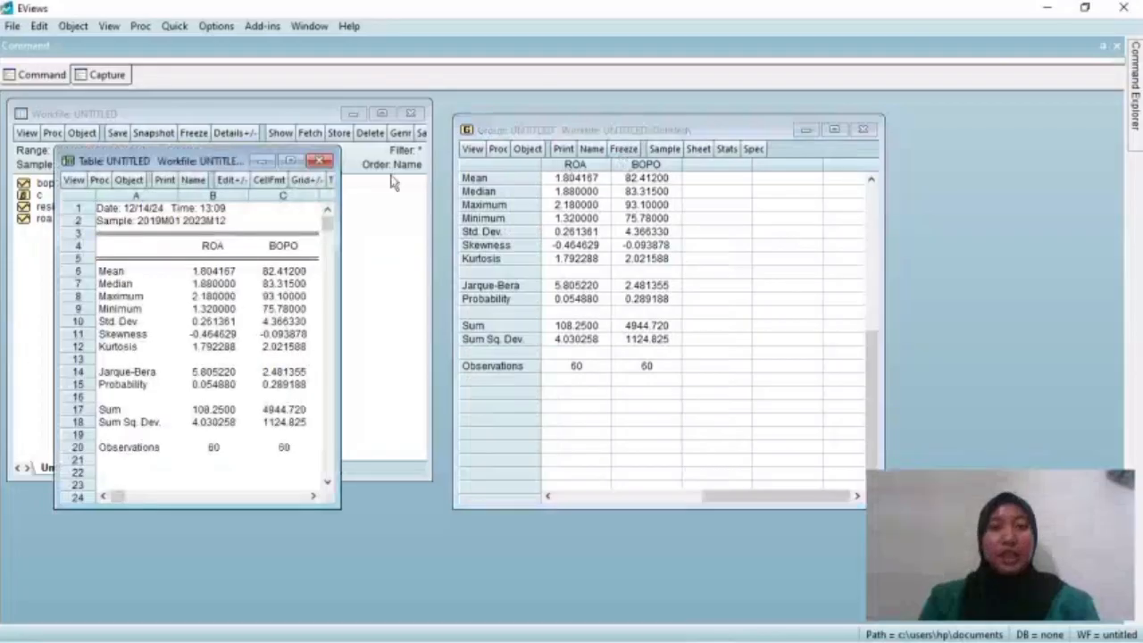
# - Name the frozen statistics table _1_DESKRIPTIF and close it, and delete the untitled group
pyautogui.click(196, 183)
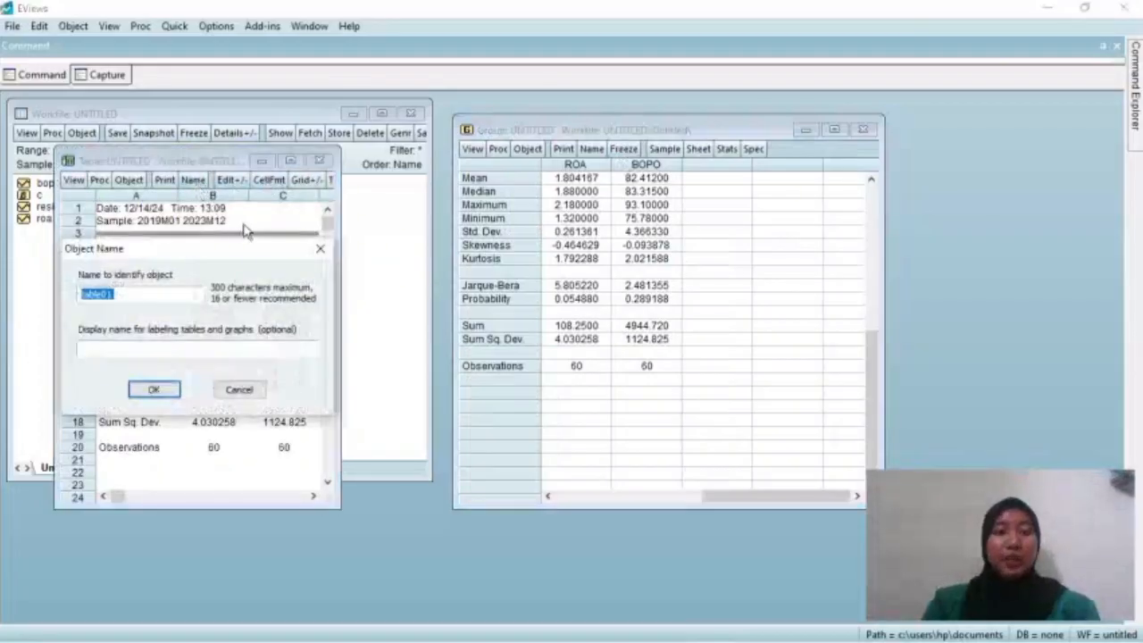
pyautogui.write('_1_DES')
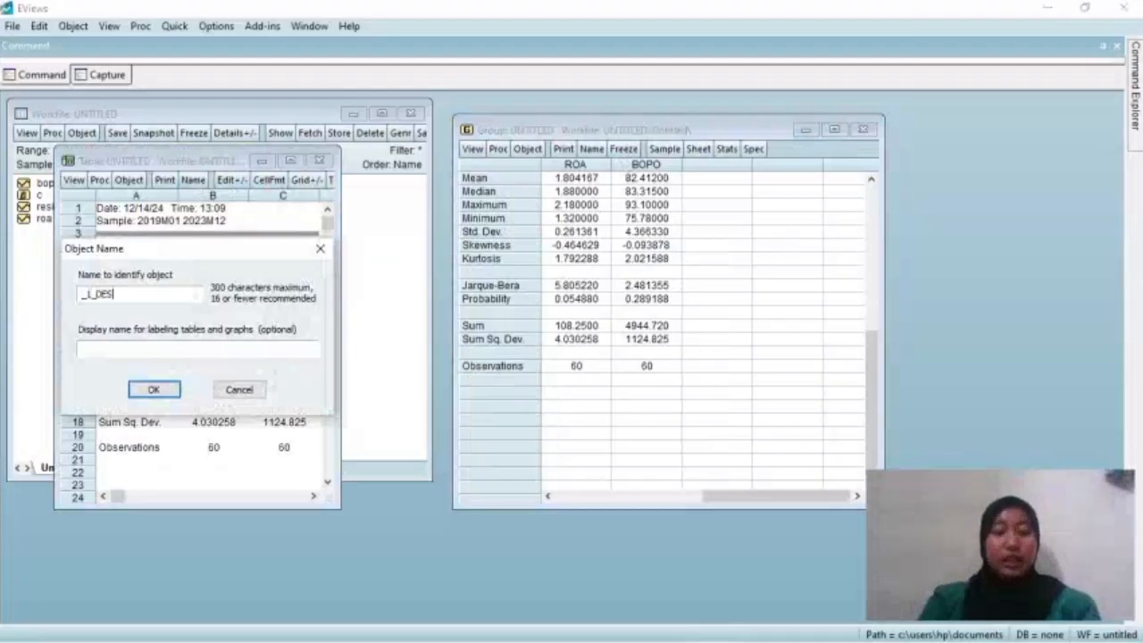
pyautogui.write('KRIP')
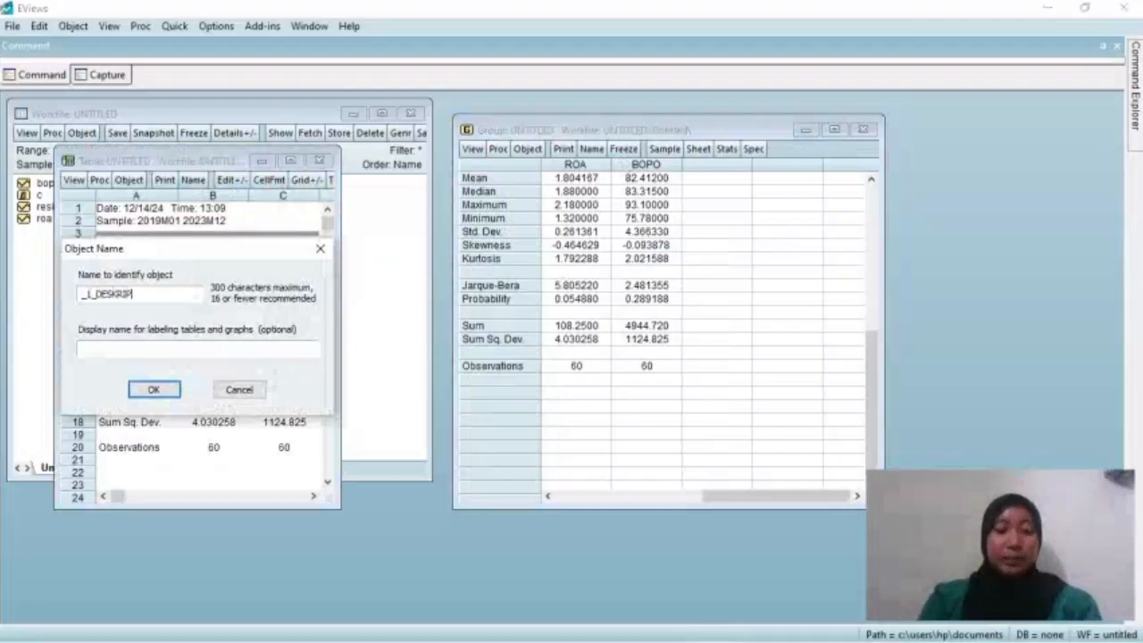
pyautogui.write('TIF')
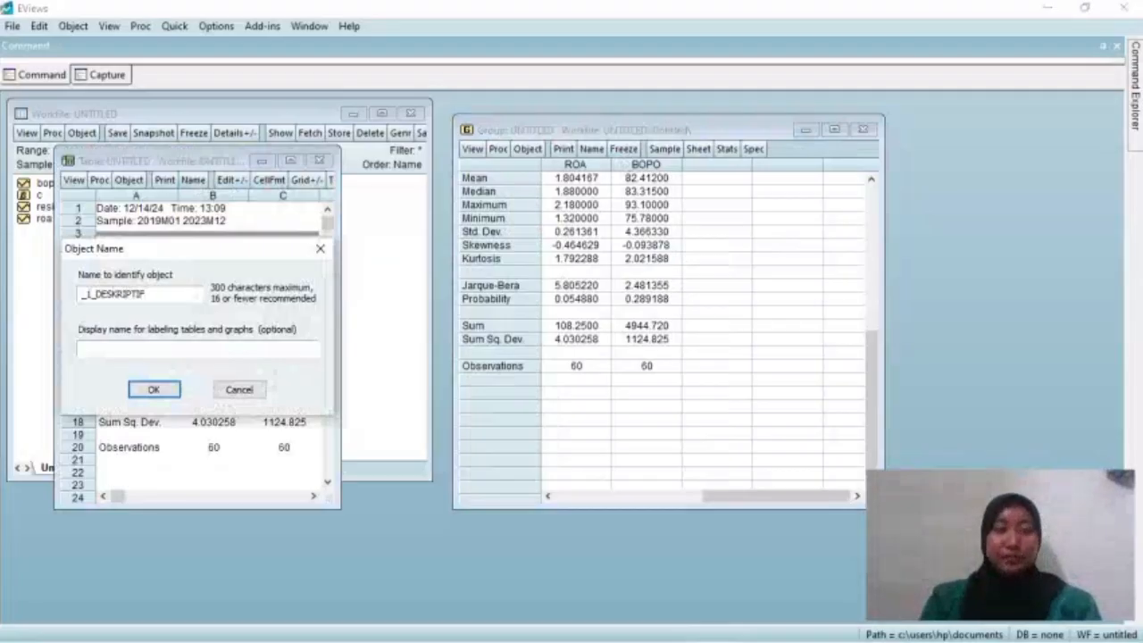
pyautogui.press('Return')
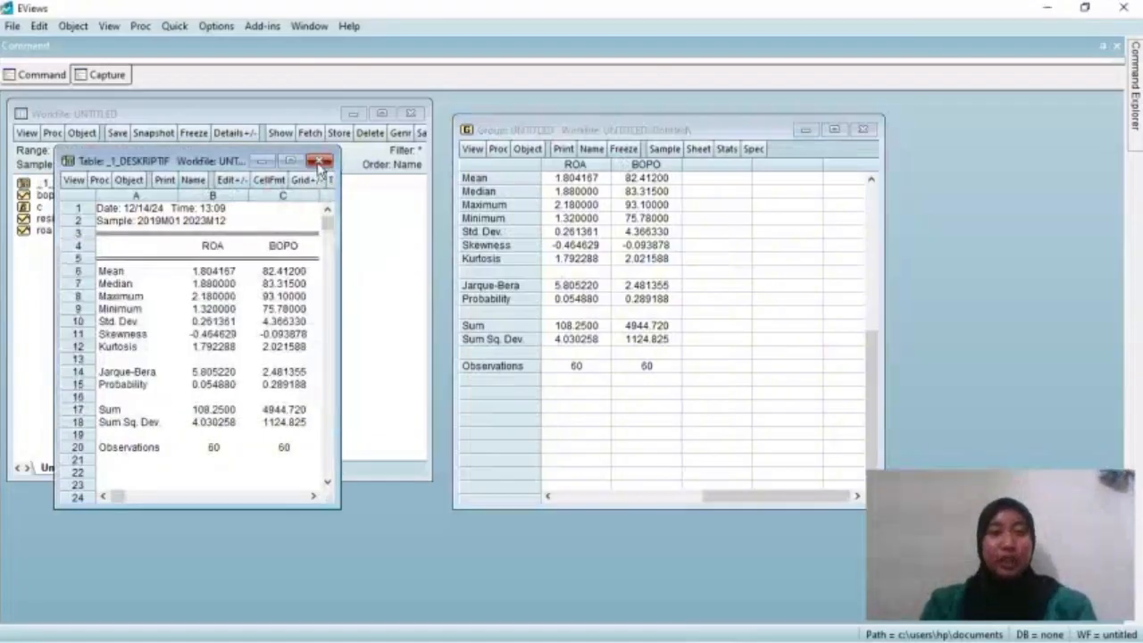
pyautogui.click(320, 161)
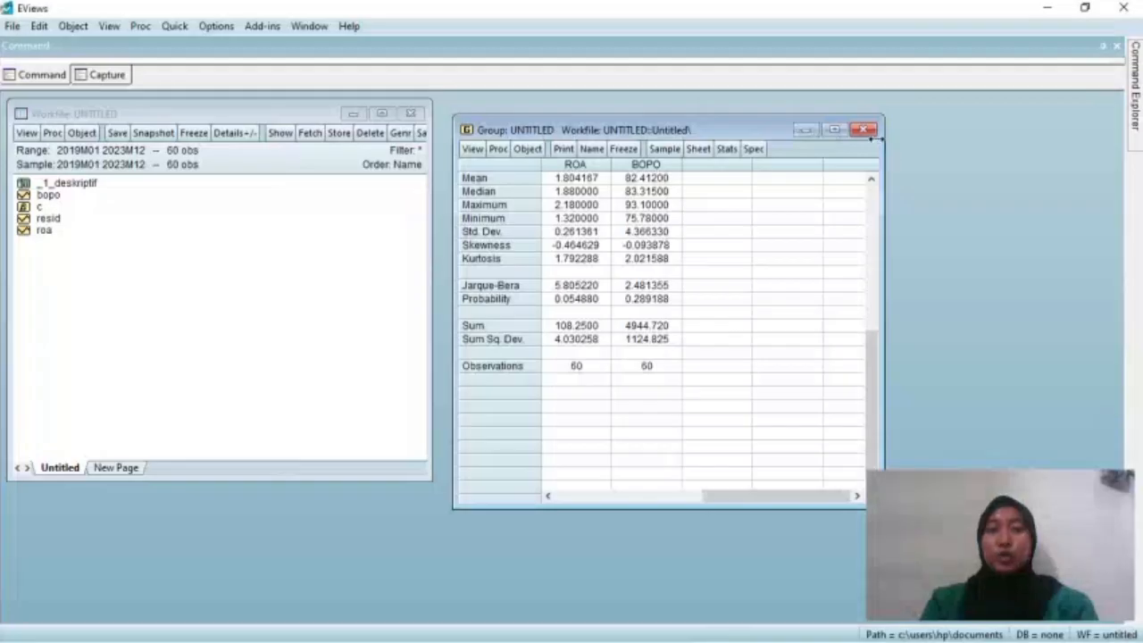
pyautogui.click(866, 131)
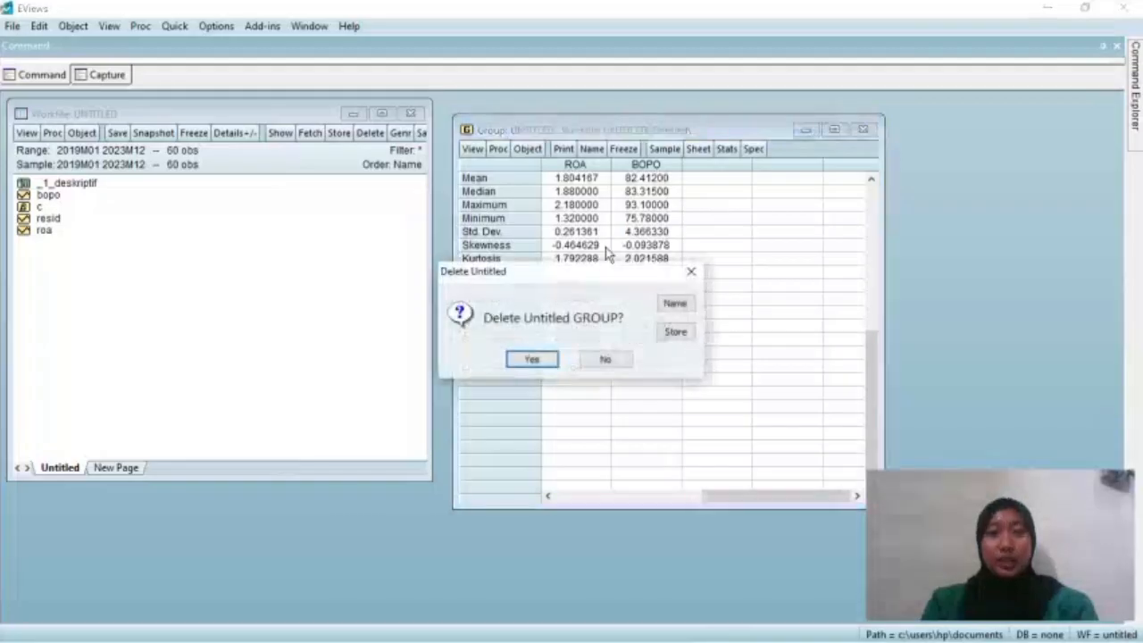
pyautogui.click(547, 362)
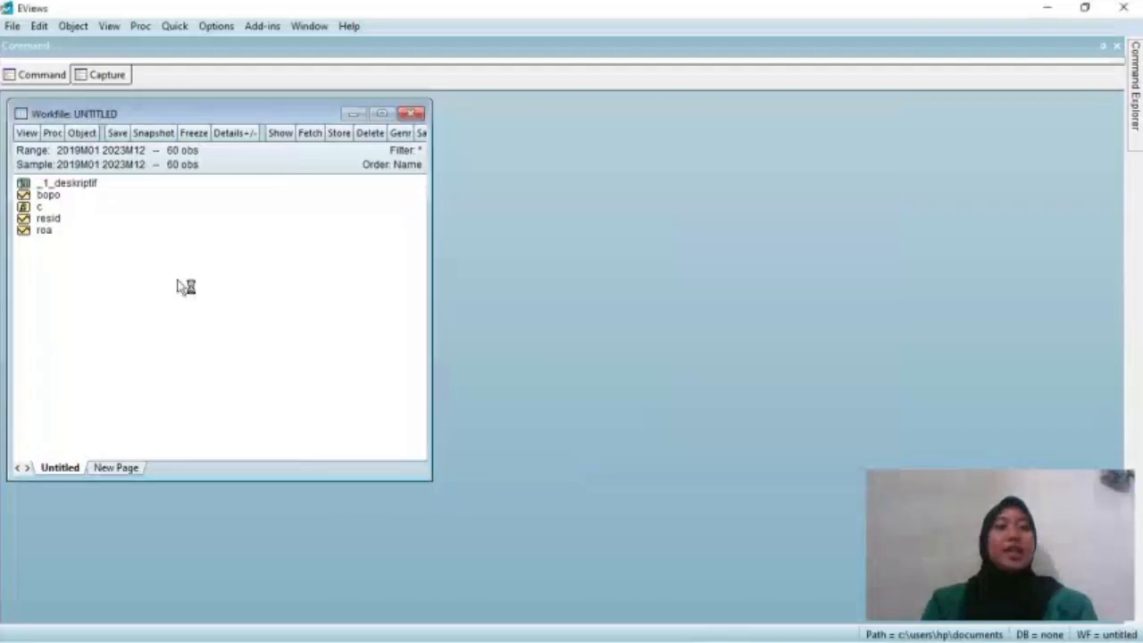
# - Run a standard Augmented Dickey-Fuller unit root test on the roa series at level with intercept
pyautogui.doubleClick(44, 231)
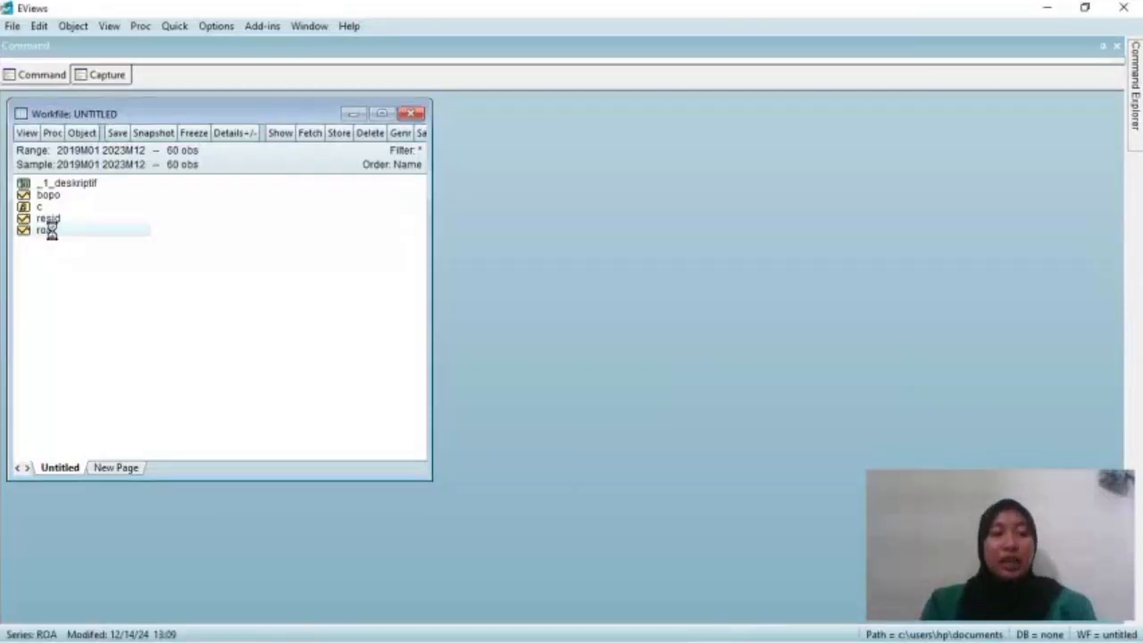
pyautogui.moveTo(365, 183); pyautogui.dragTo(716, 131)
pyautogui.click(448, 150)
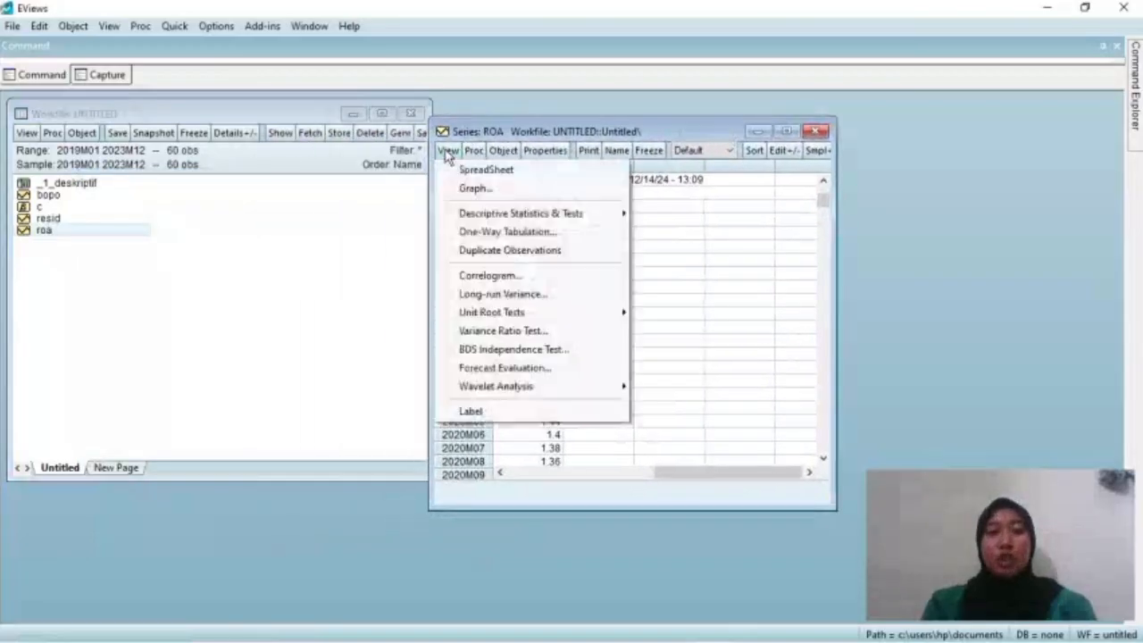
pyautogui.moveTo(538, 315)
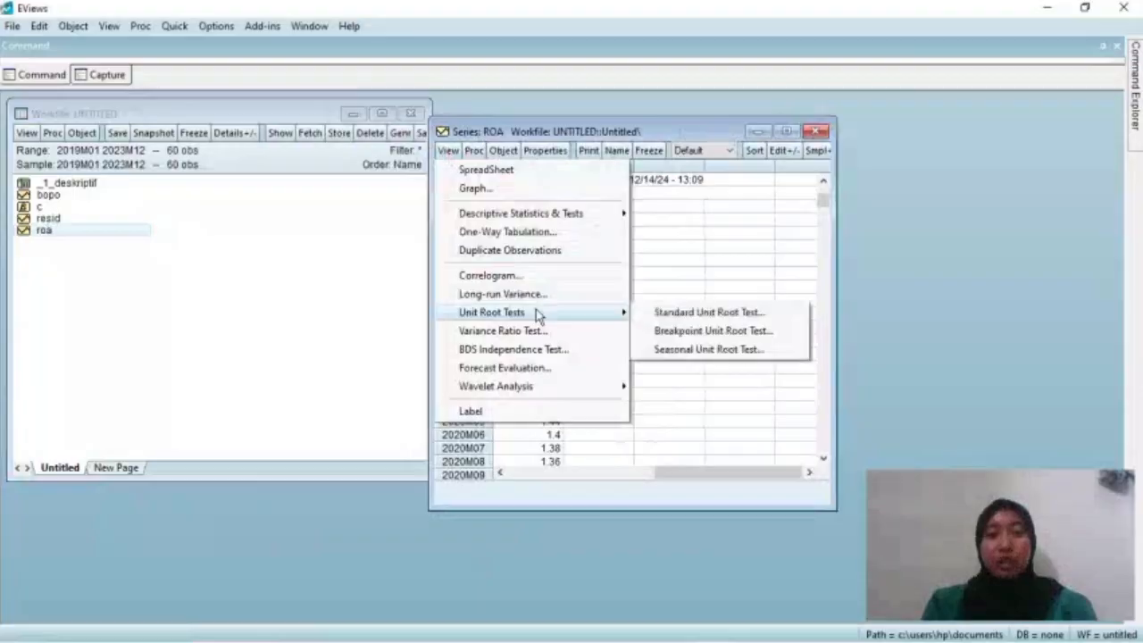
pyautogui.click(678, 313)
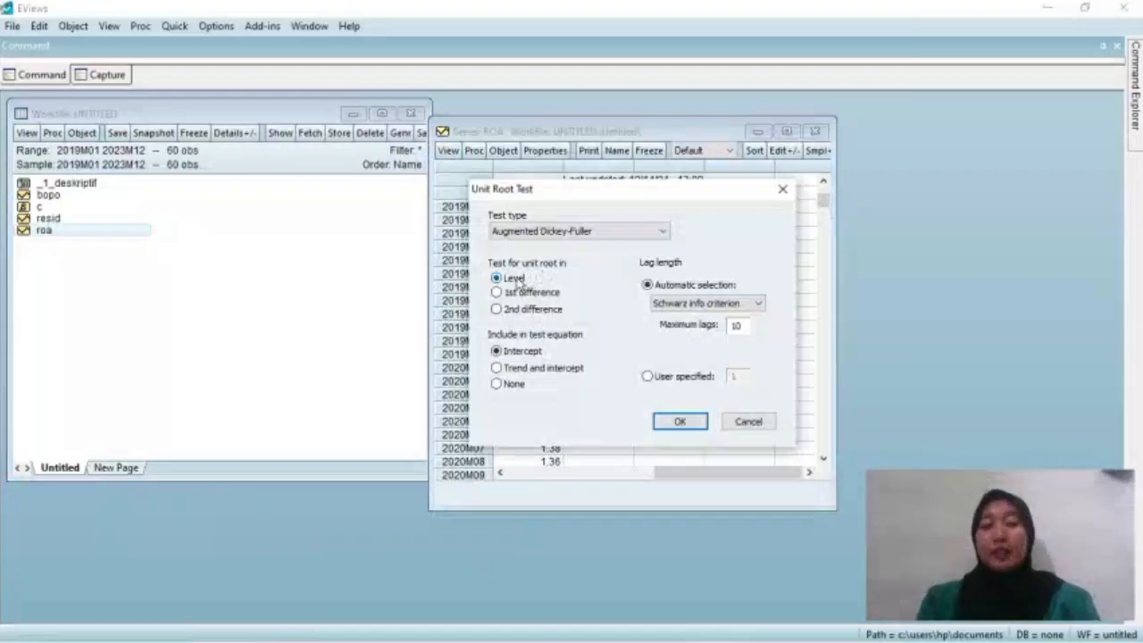
pyautogui.press('Return')
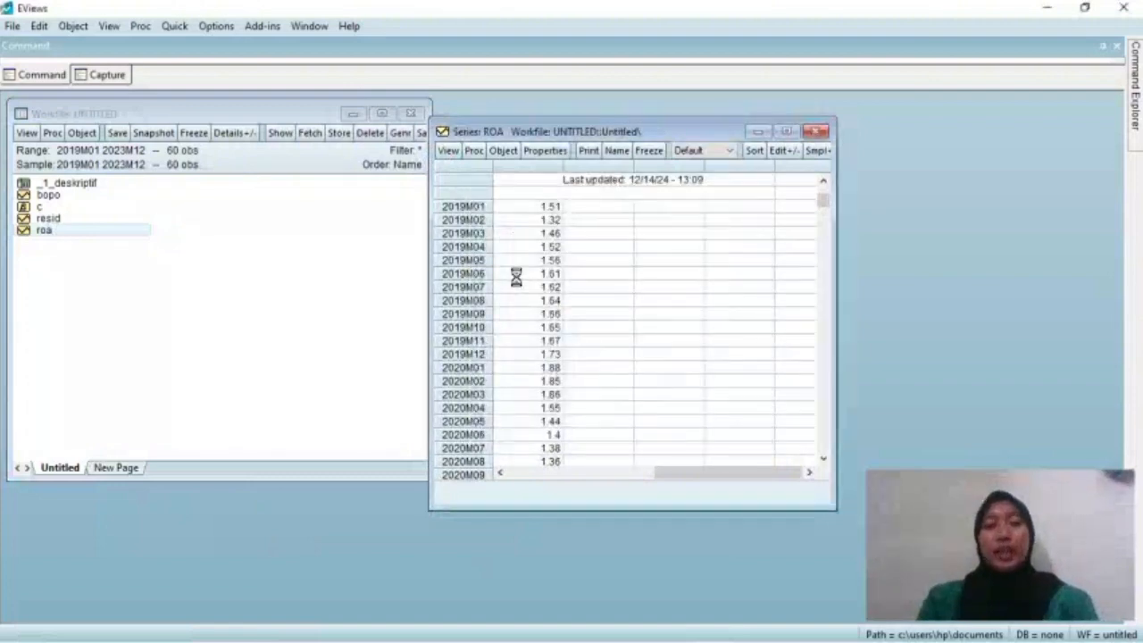
# - Freeze the ROA level unit root test output as a table, name it _2_SROA_L, and close the table
pyautogui.click(648, 150)
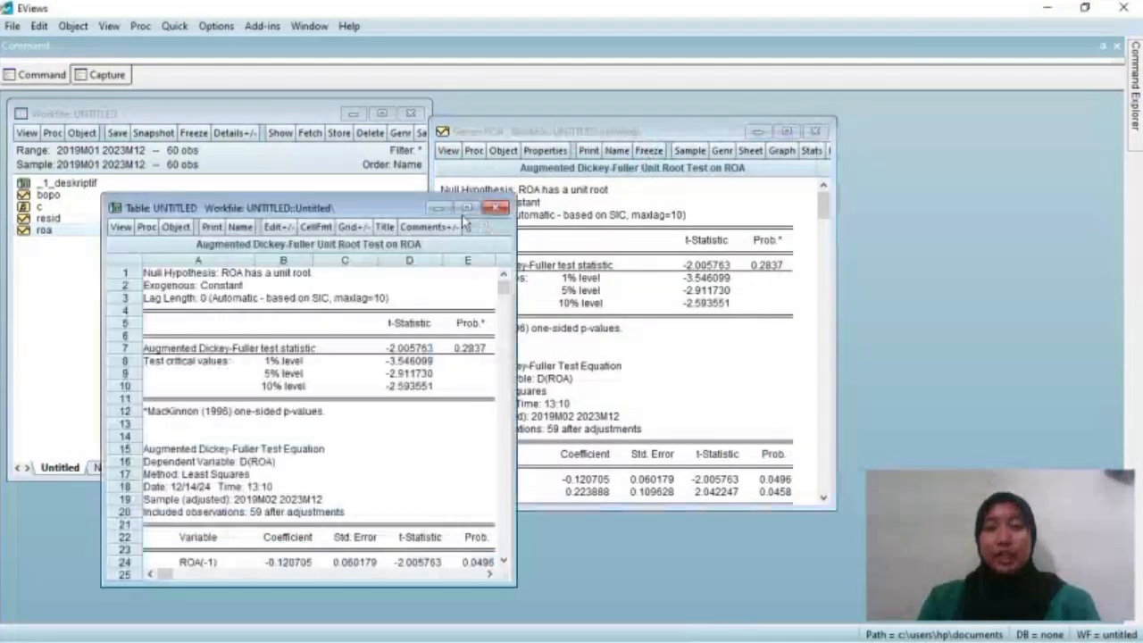
pyautogui.click(241, 226)
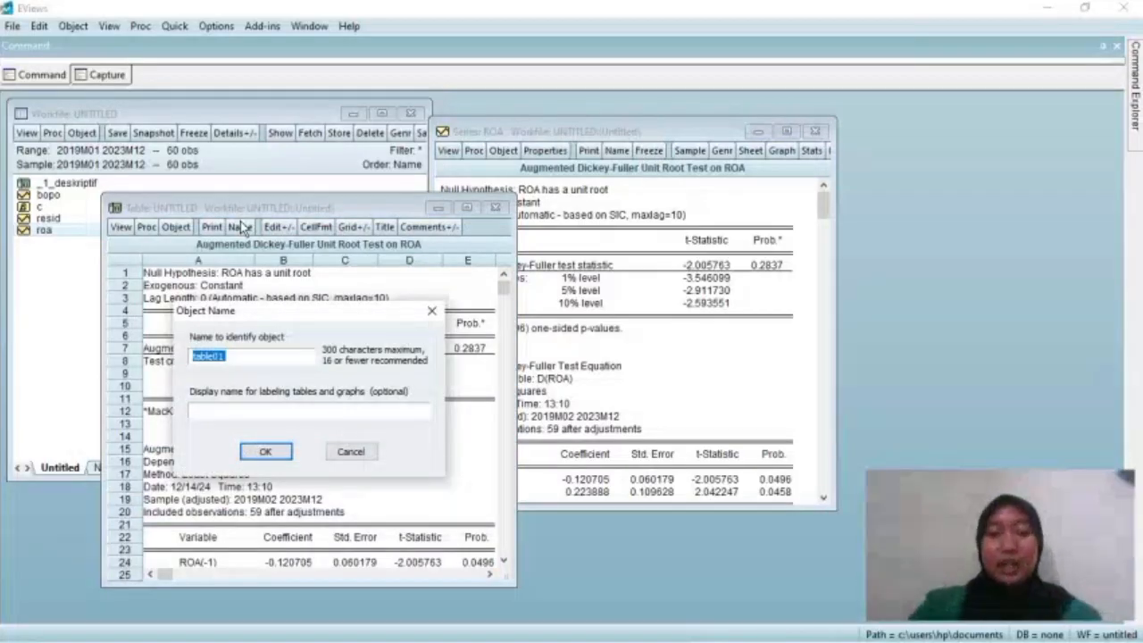
pyautogui.write('_2_S')
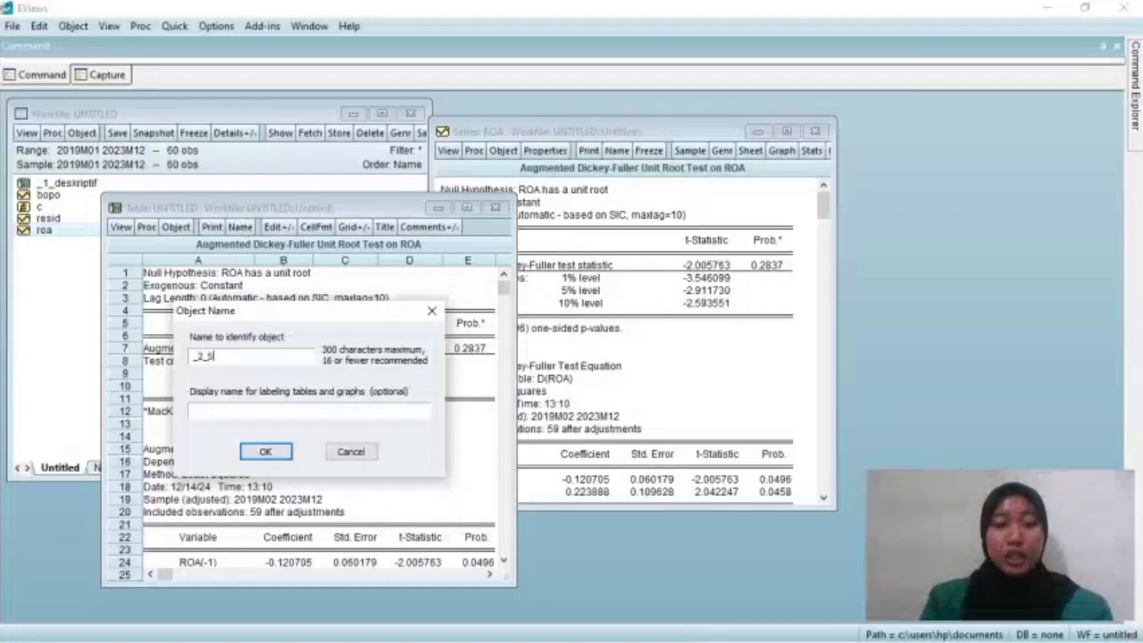
pyautogui.write('ROA_L')
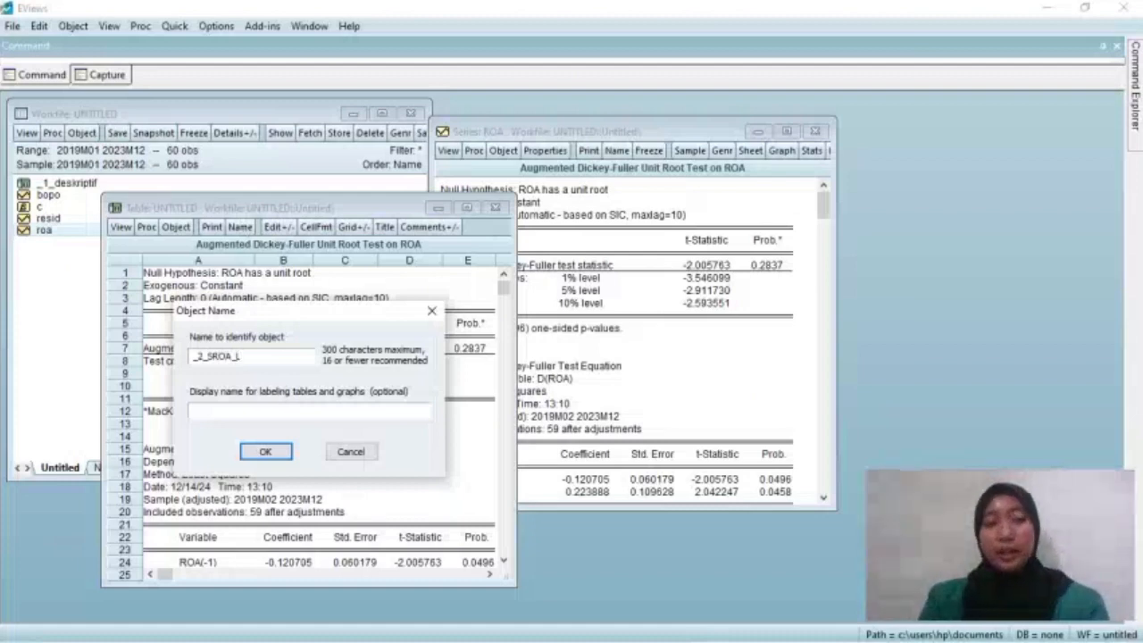
pyautogui.press('Return')
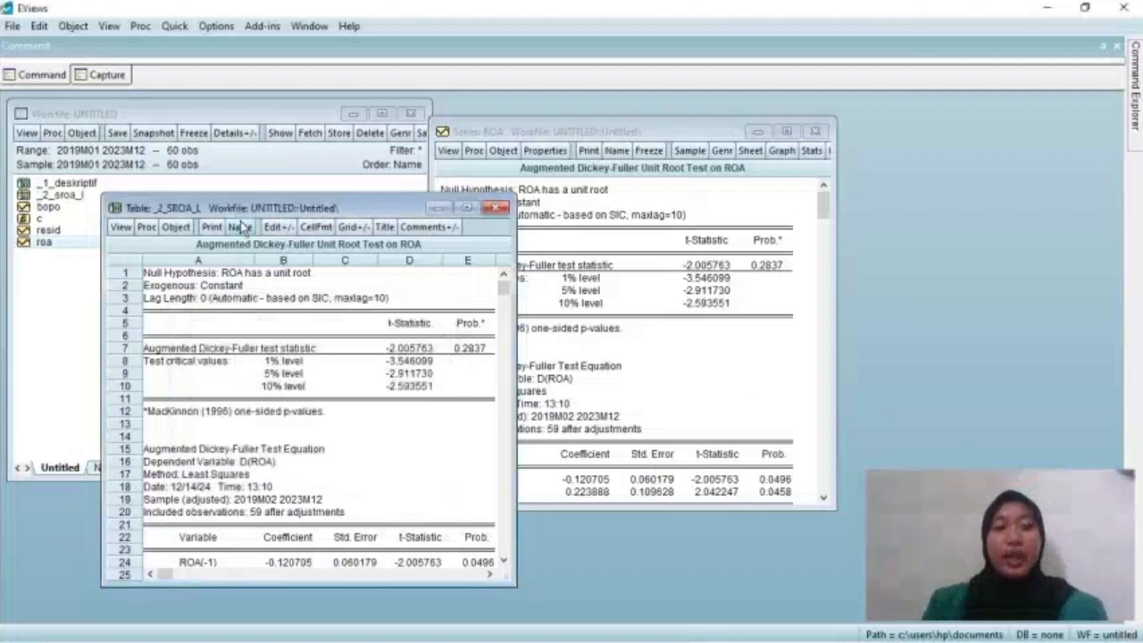
pyautogui.click(505, 209)
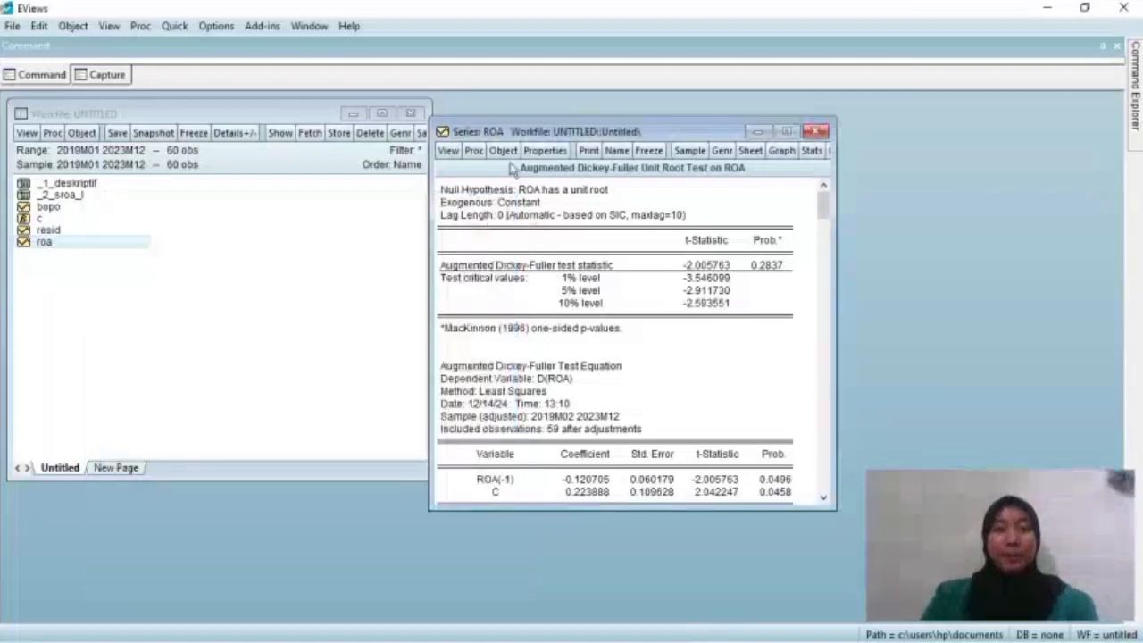
# - Run a standard Augmented Dickey-Fuller unit root test on the roa series in 1st difference with intercept
pyautogui.click(451, 152)
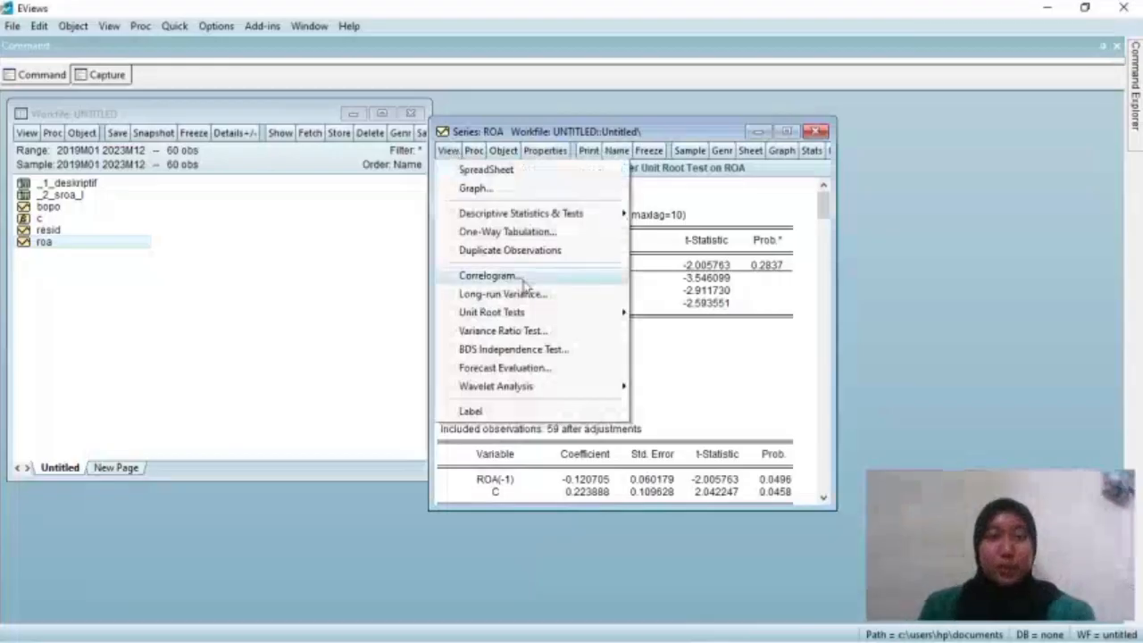
pyautogui.moveTo(534, 314)
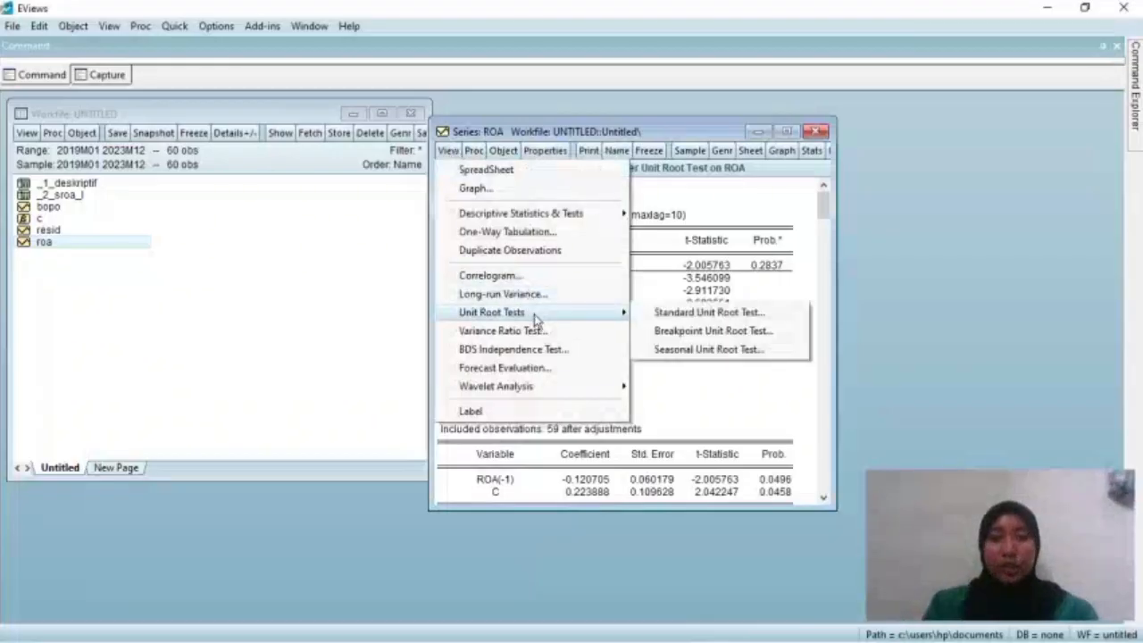
pyautogui.click(660, 312)
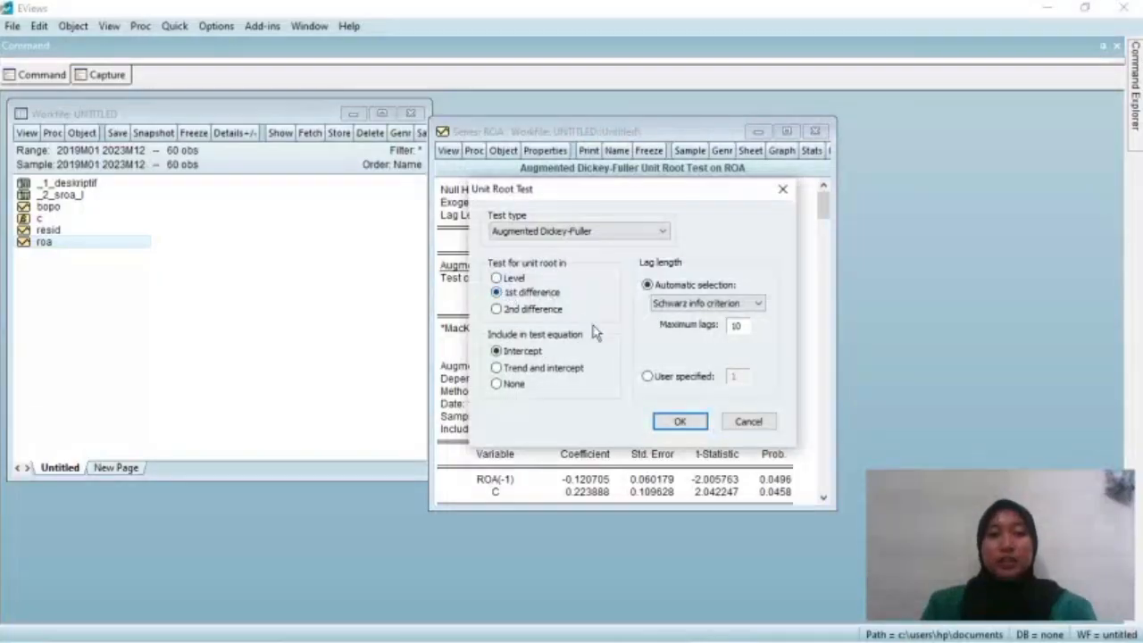
pyautogui.click(680, 422)
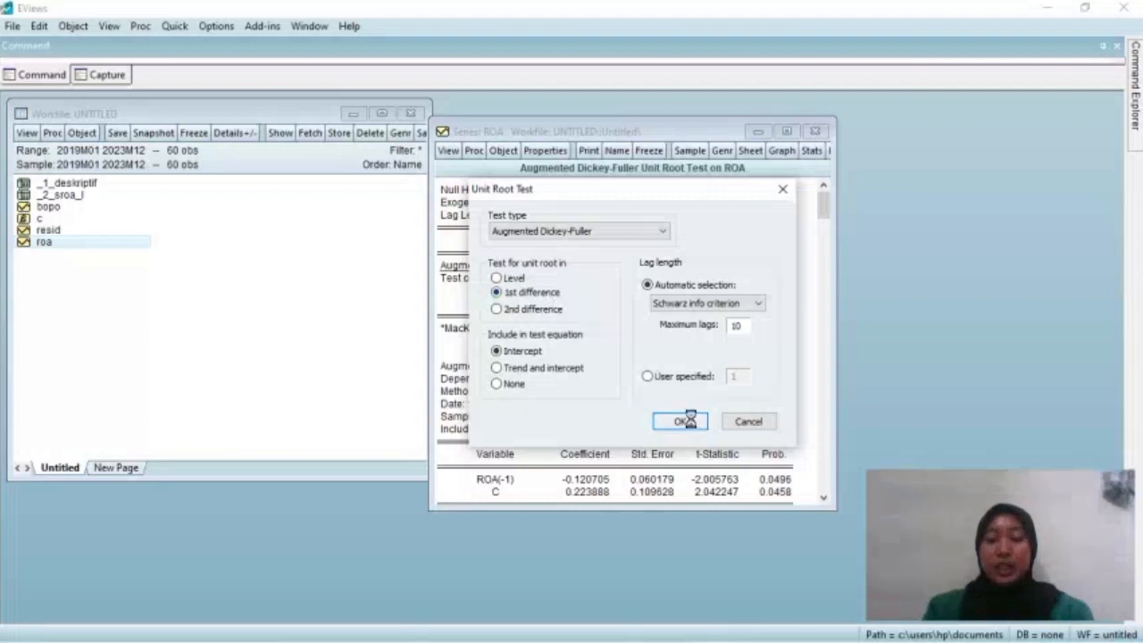
# - Freeze the ROA first-difference test output as a table named _2_SROA_F, and close the table and the roa series
pyautogui.click(649, 150)
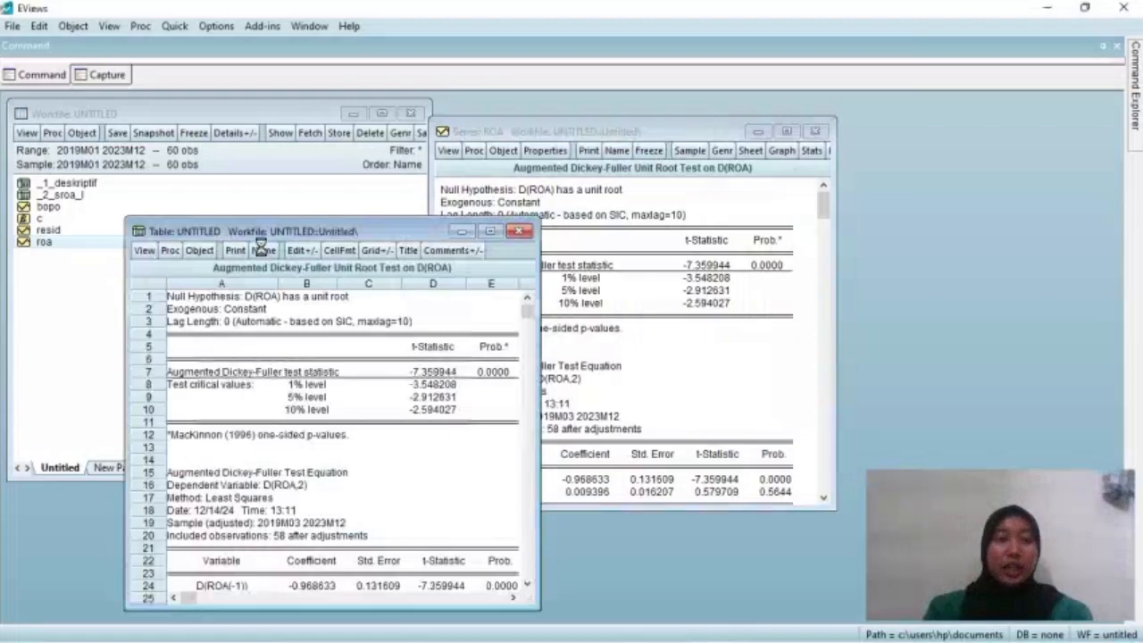
pyautogui.click(265, 251)
pyautogui.write('_2')
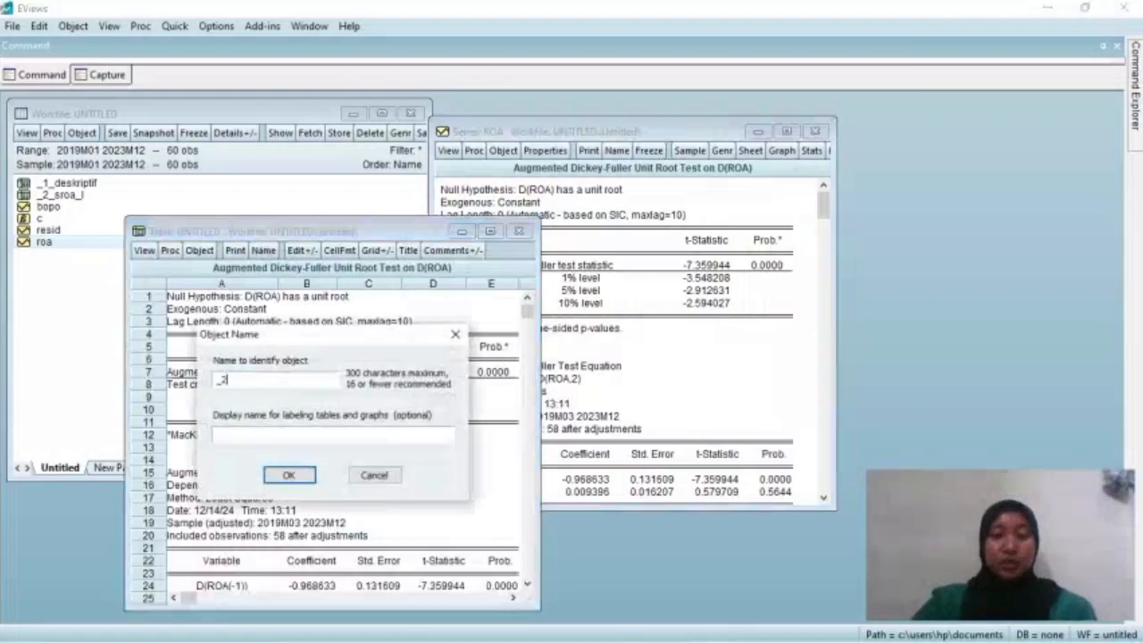
pyautogui.write('_SR')
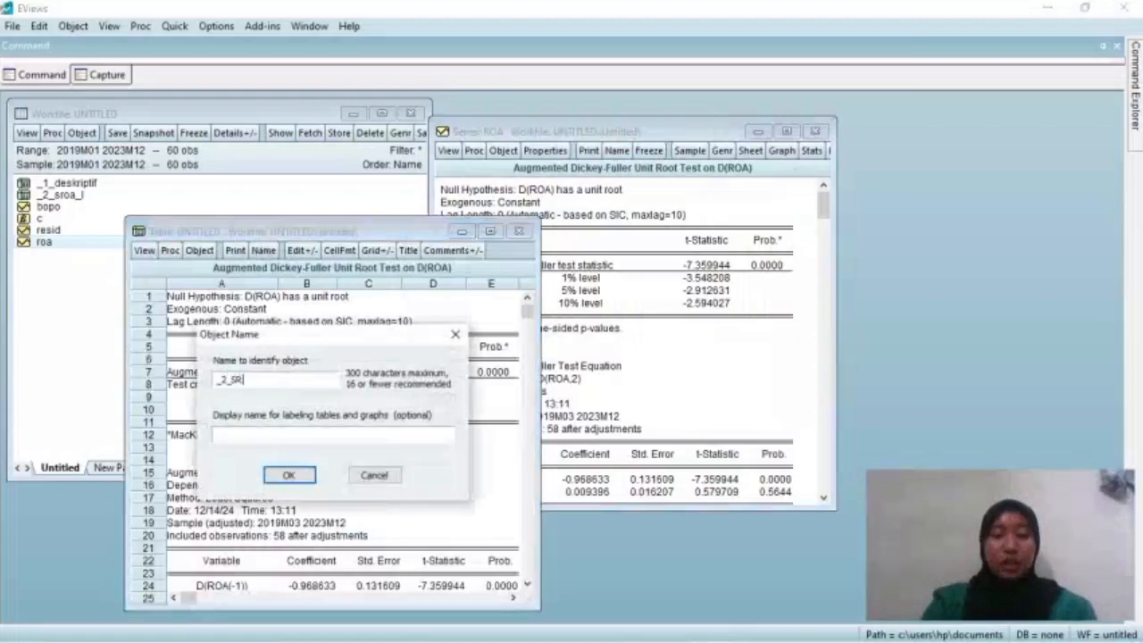
pyautogui.write('OA_F')
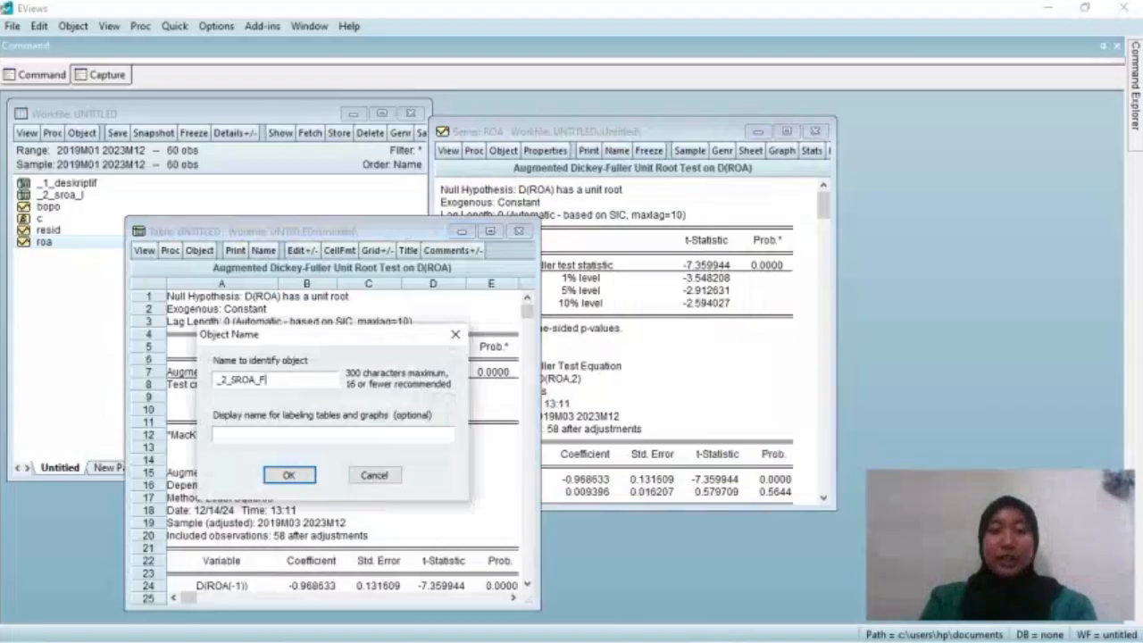
pyautogui.press('Return')
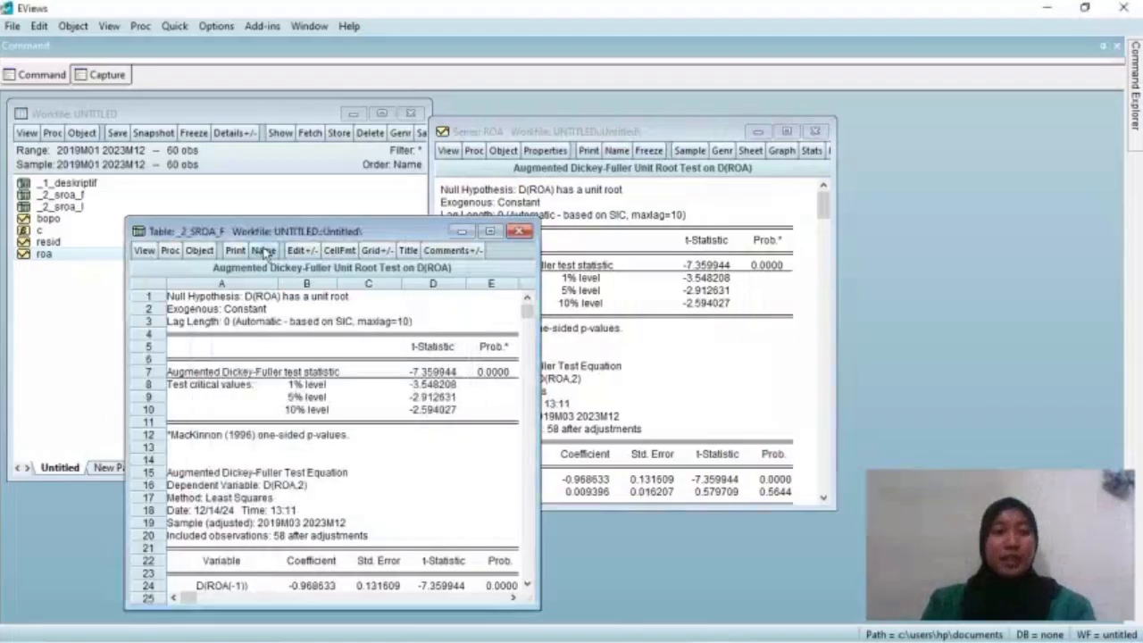
pyautogui.click(518, 233)
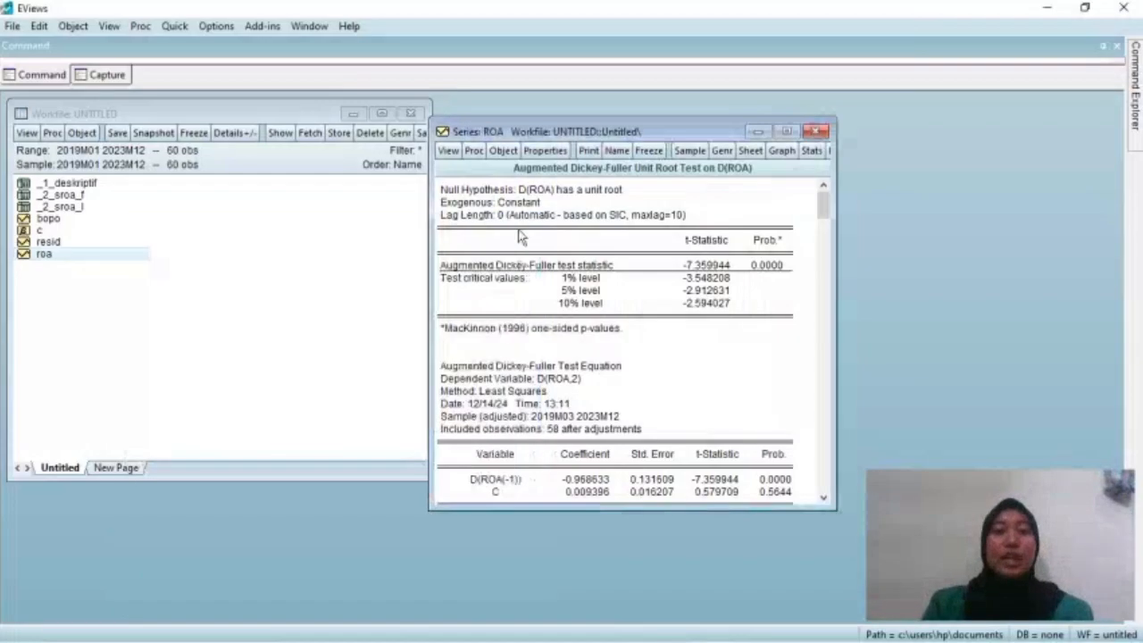
pyautogui.click(816, 133)
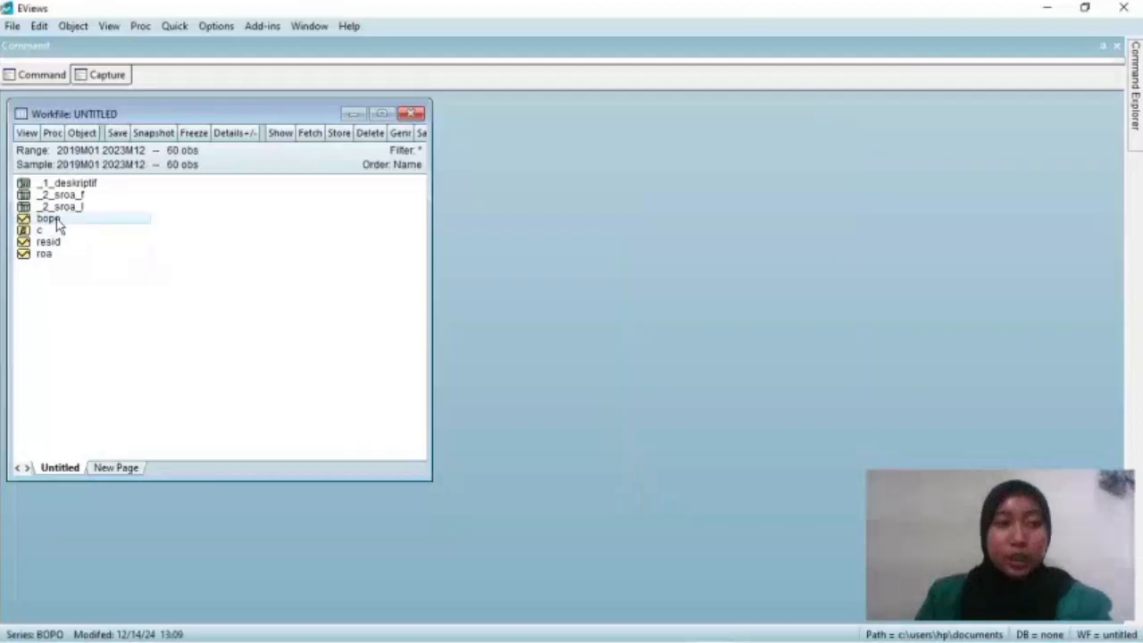
# - Open the bopo series beside the workfile and run a standard Augmented Dickey-Fuller unit root test at level with intercept
pyautogui.doubleClick(58, 225)
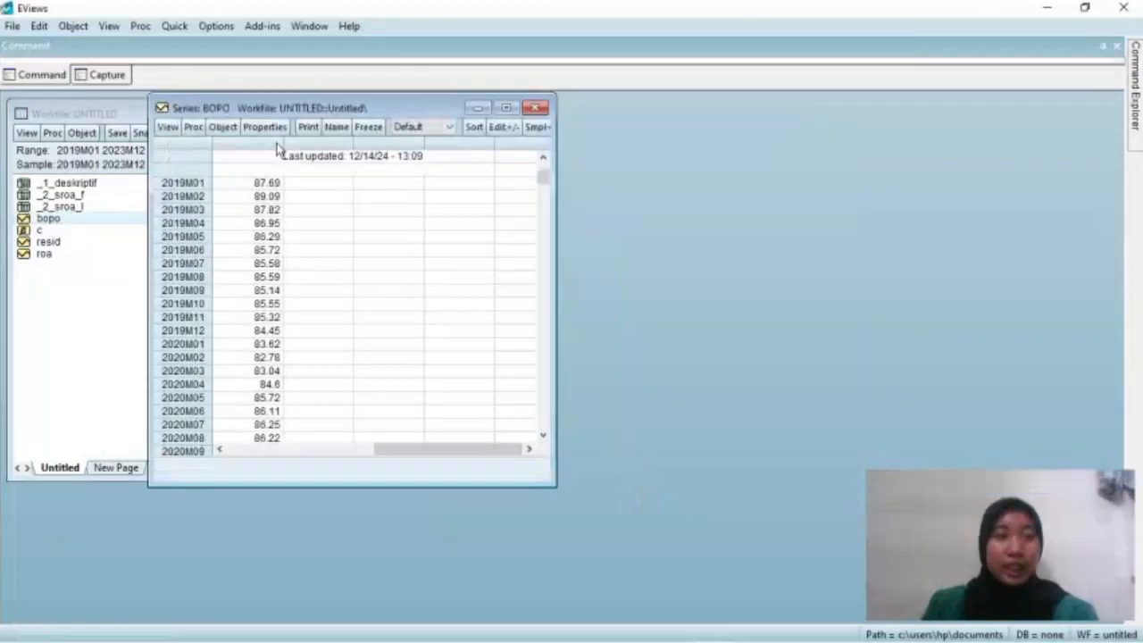
pyautogui.moveTo(443, 109); pyautogui.dragTo(592, 102)
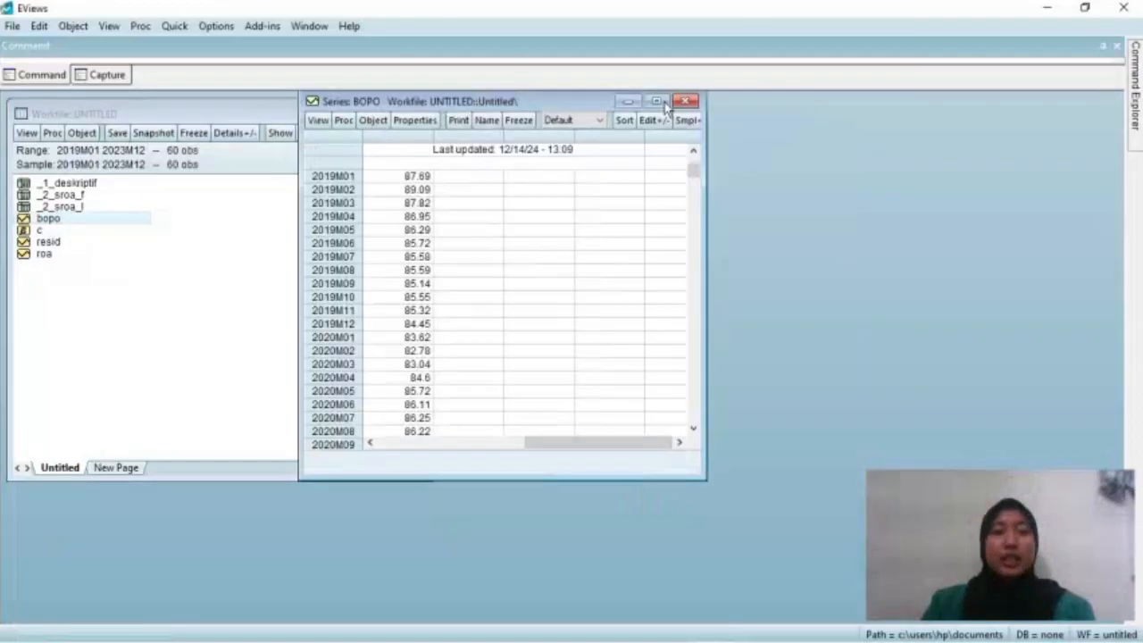
pyautogui.moveTo(666, 106); pyautogui.dragTo(810, 109)
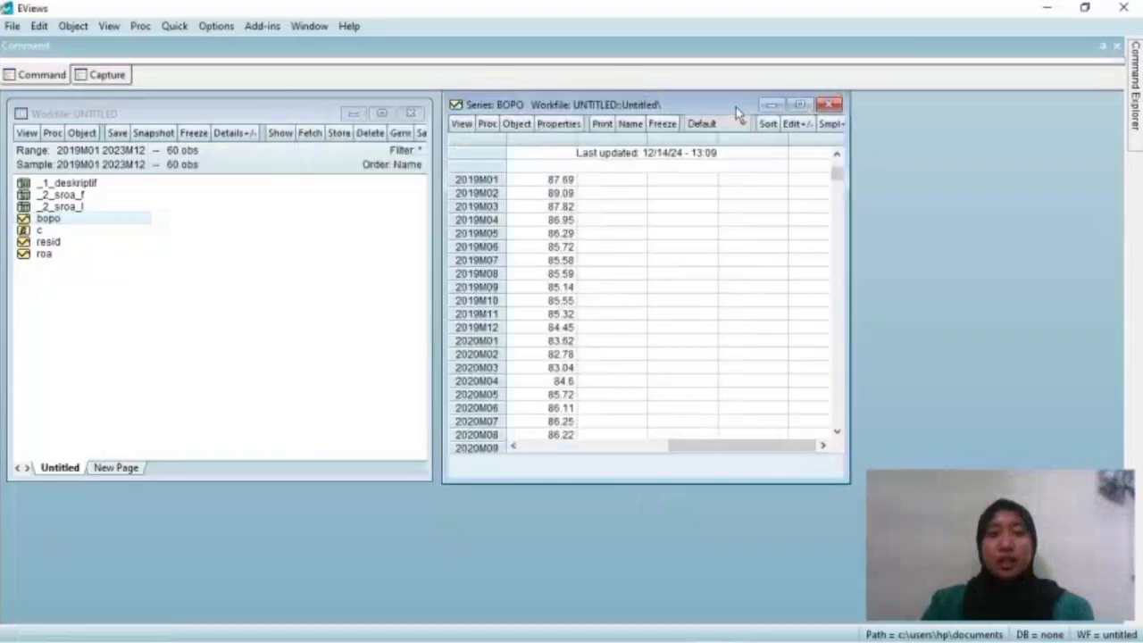
pyautogui.click(460, 124)
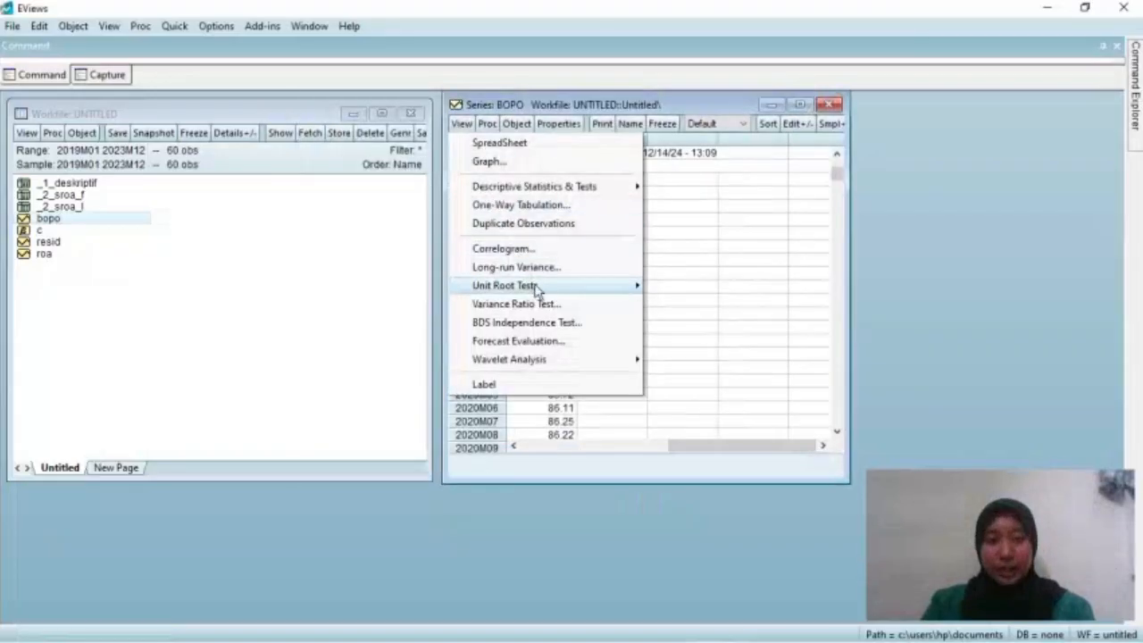
pyautogui.moveTo(534, 285)
pyautogui.click(660, 286)
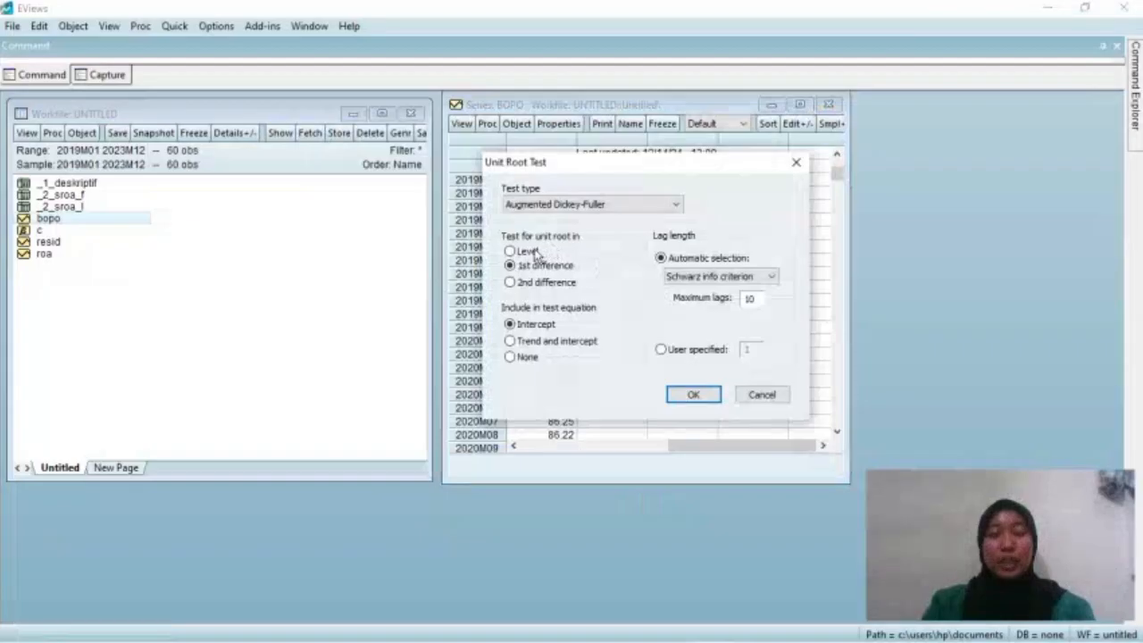
pyautogui.click(693, 395)
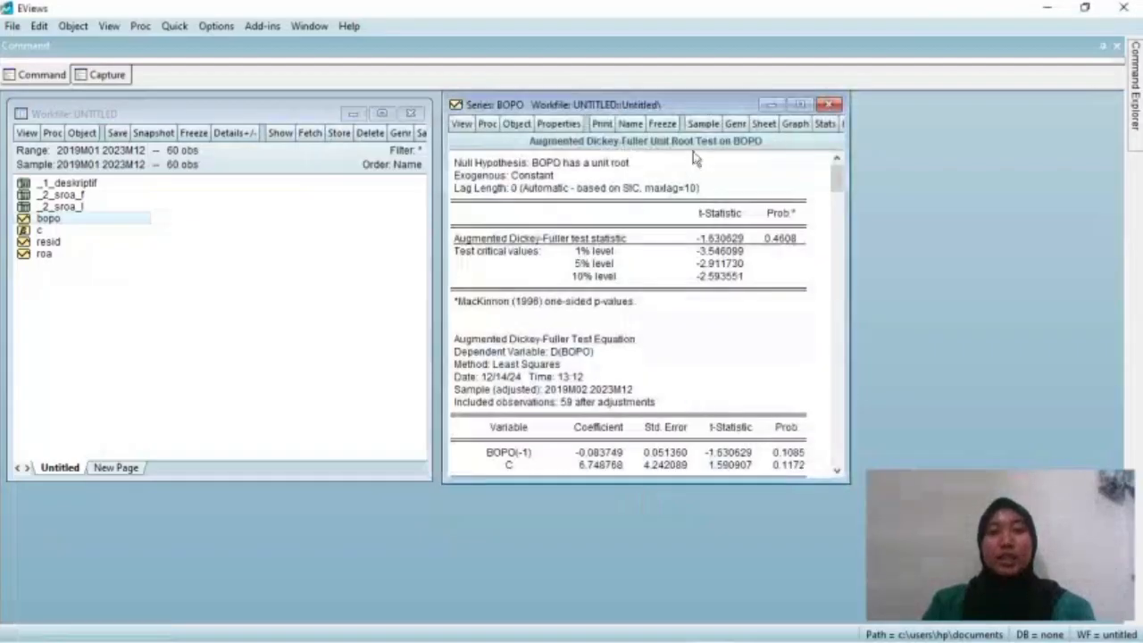
# - Freeze the BOPO level unit root test output as a table, name it _2_SBOPO_L, and close the table
pyautogui.click(663, 124)
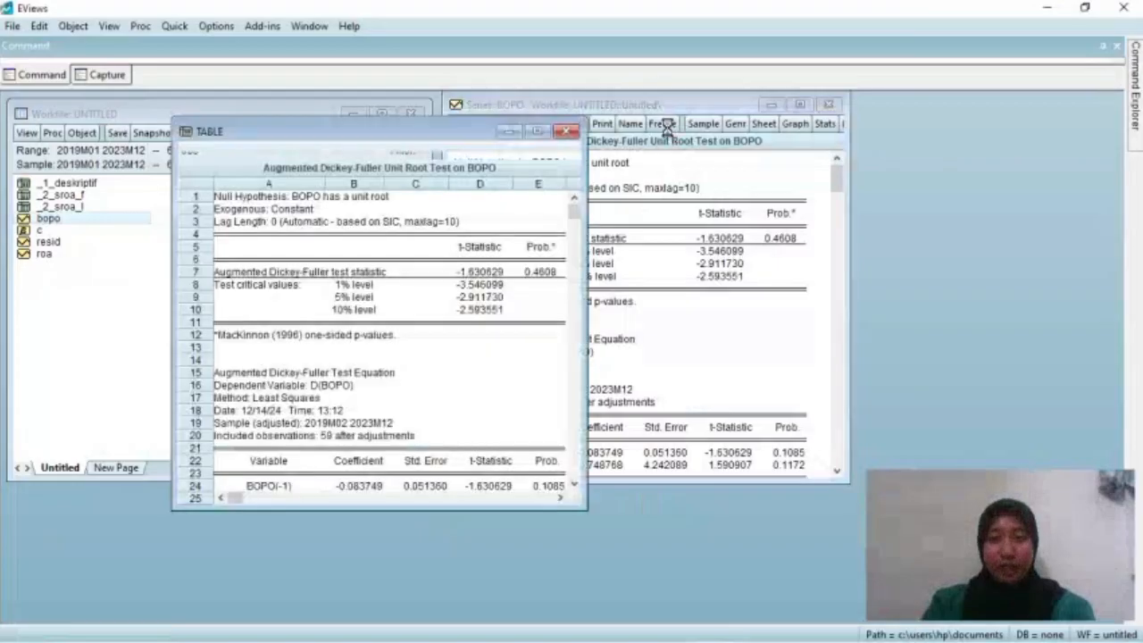
pyautogui.click(309, 150)
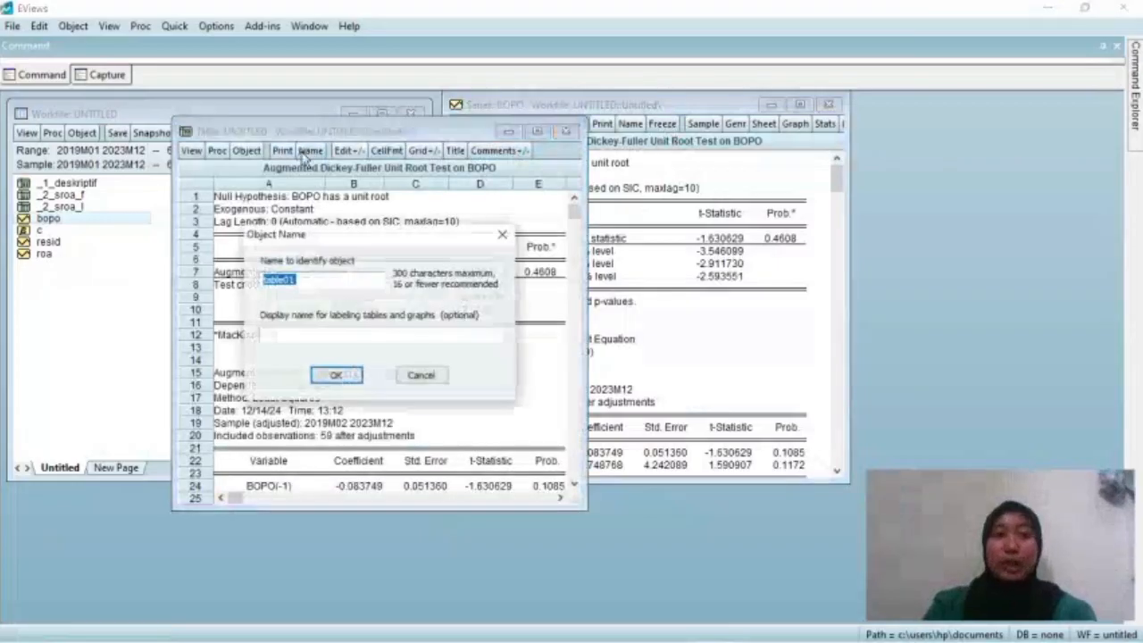
pyautogui.write('_2')
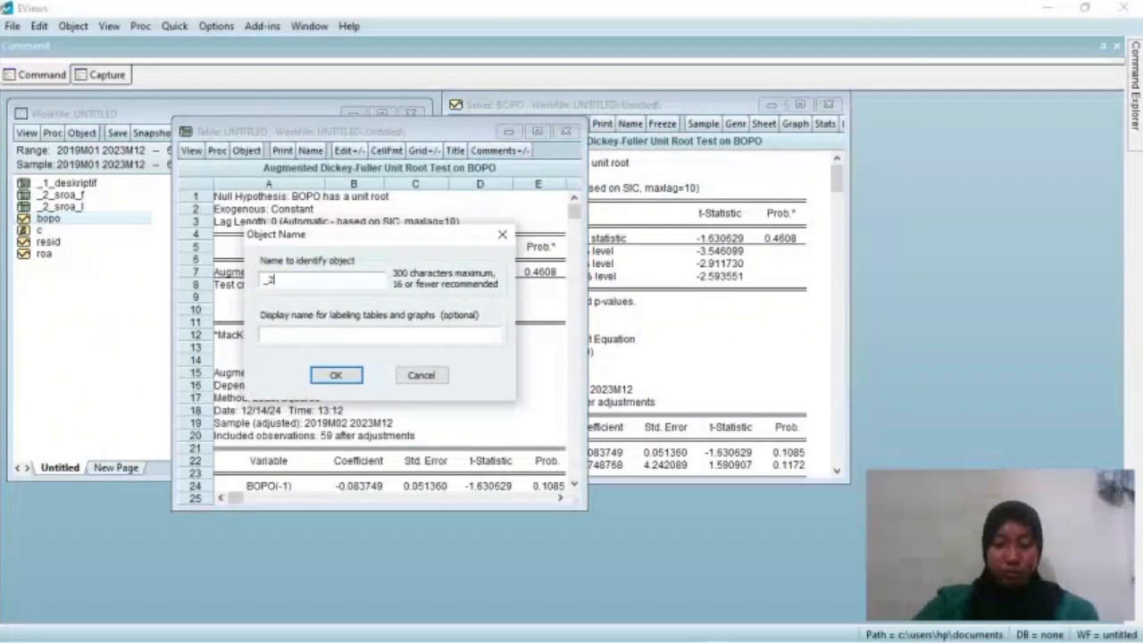
pyautogui.write('_sbopo_l')
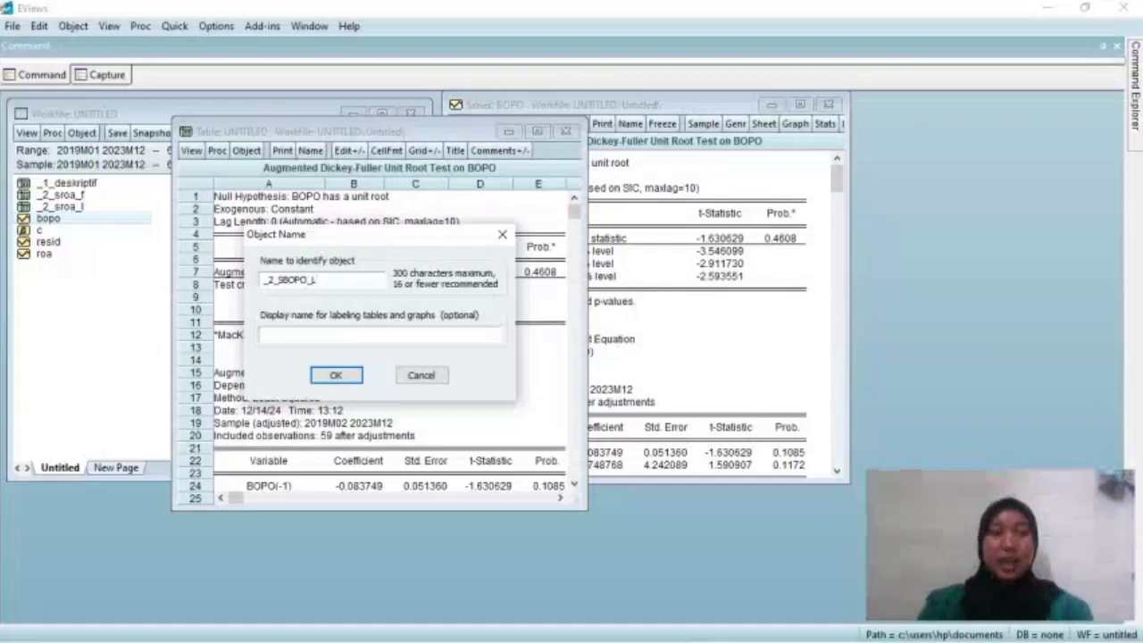
pyautogui.press('Return')
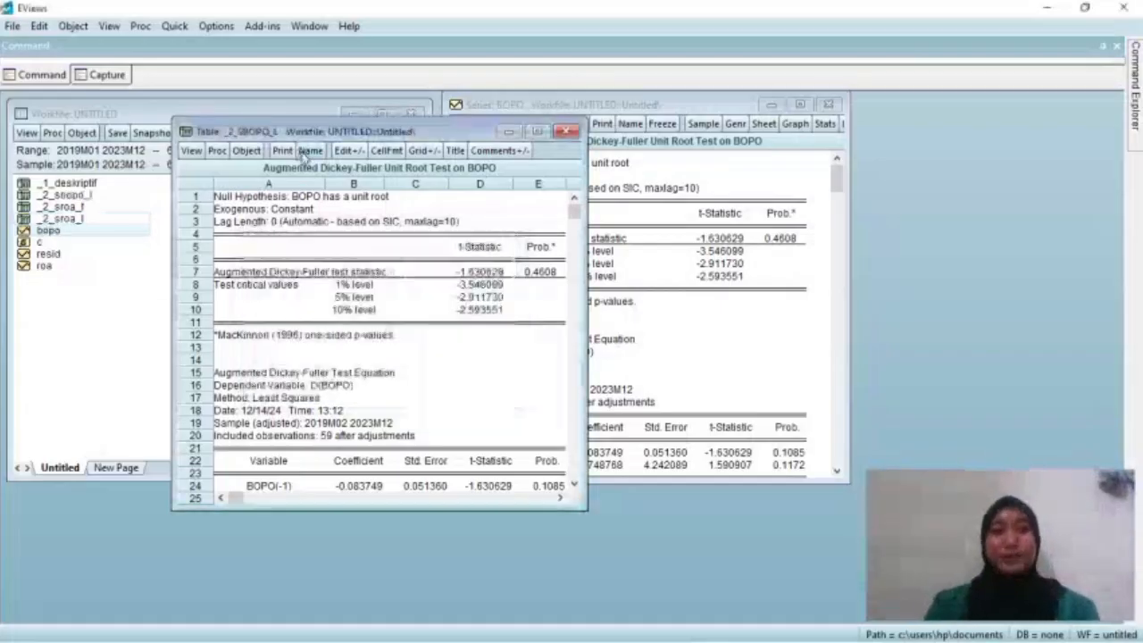
pyautogui.click(564, 133)
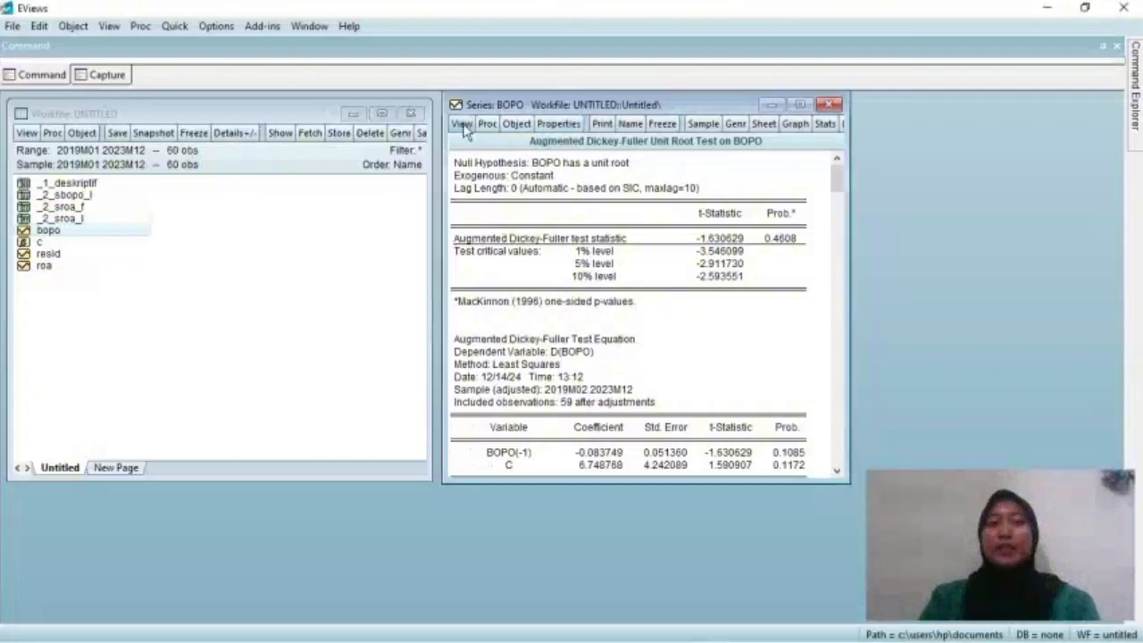
# - Run the standard Augmented Dickey-Fuller test on bopo in 1st difference with intercept and freeze the output as a table
pyautogui.click(462, 127)
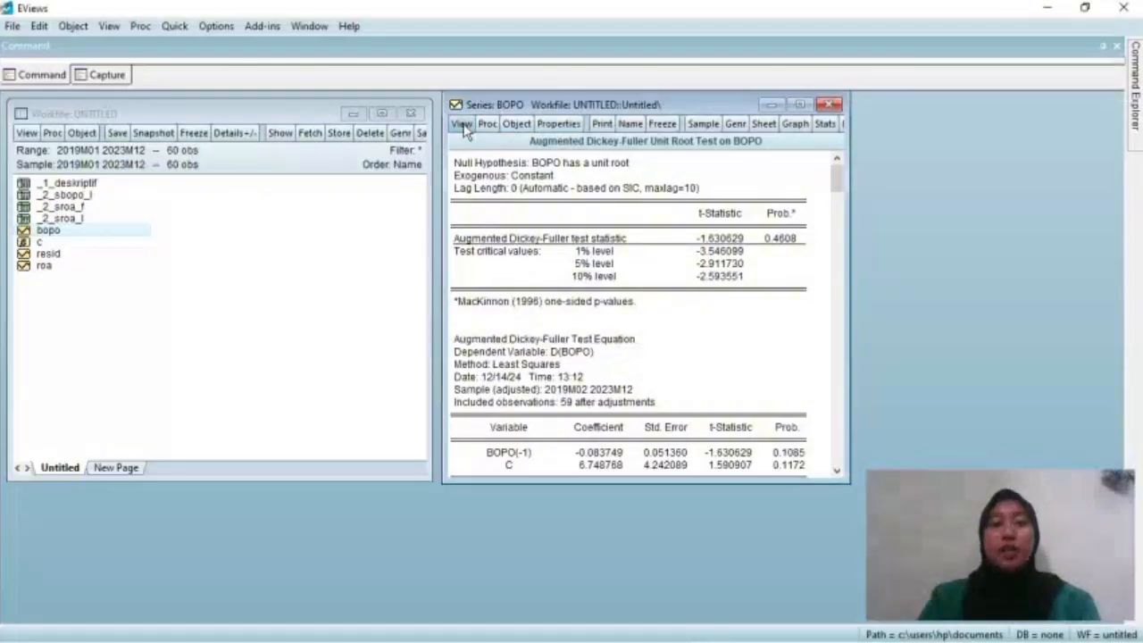
pyautogui.moveTo(544, 293)
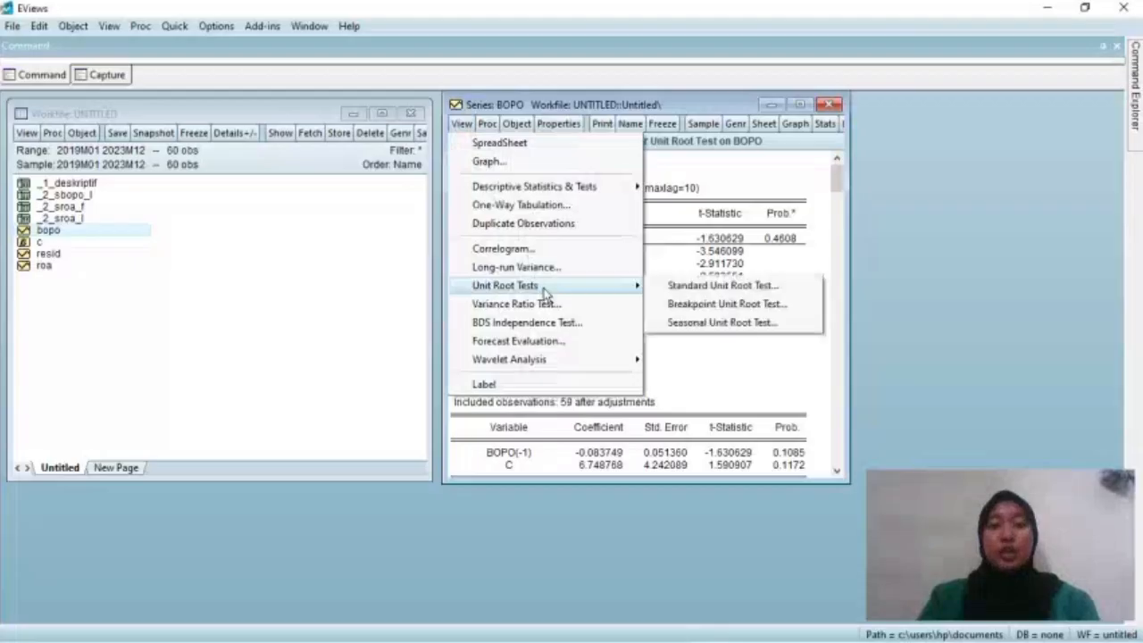
pyautogui.click(665, 286)
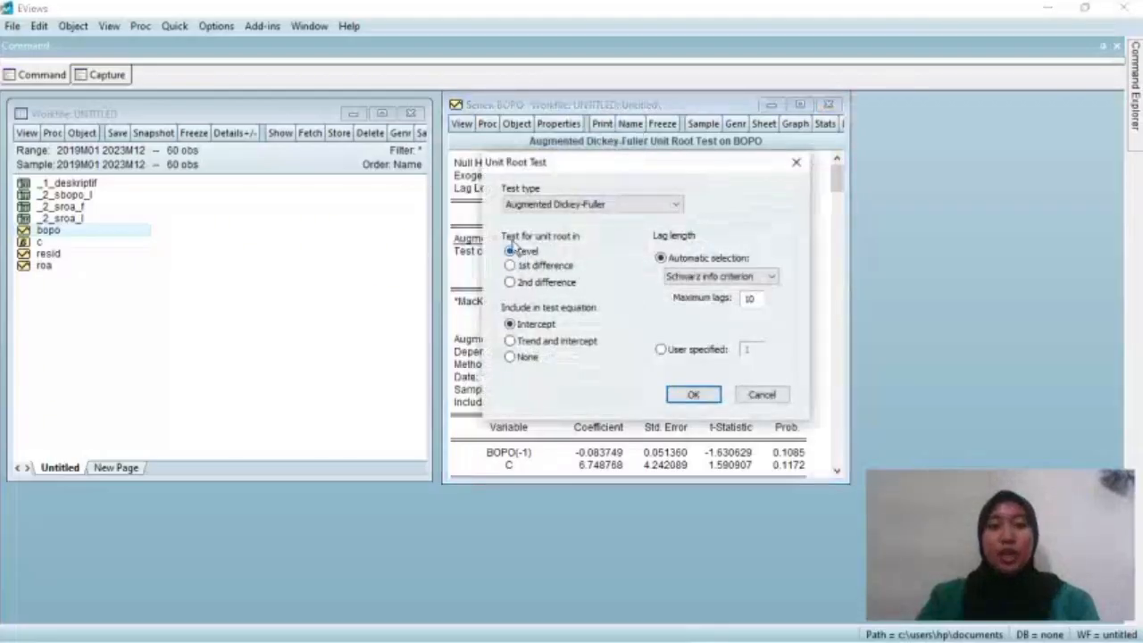
pyautogui.click(563, 267)
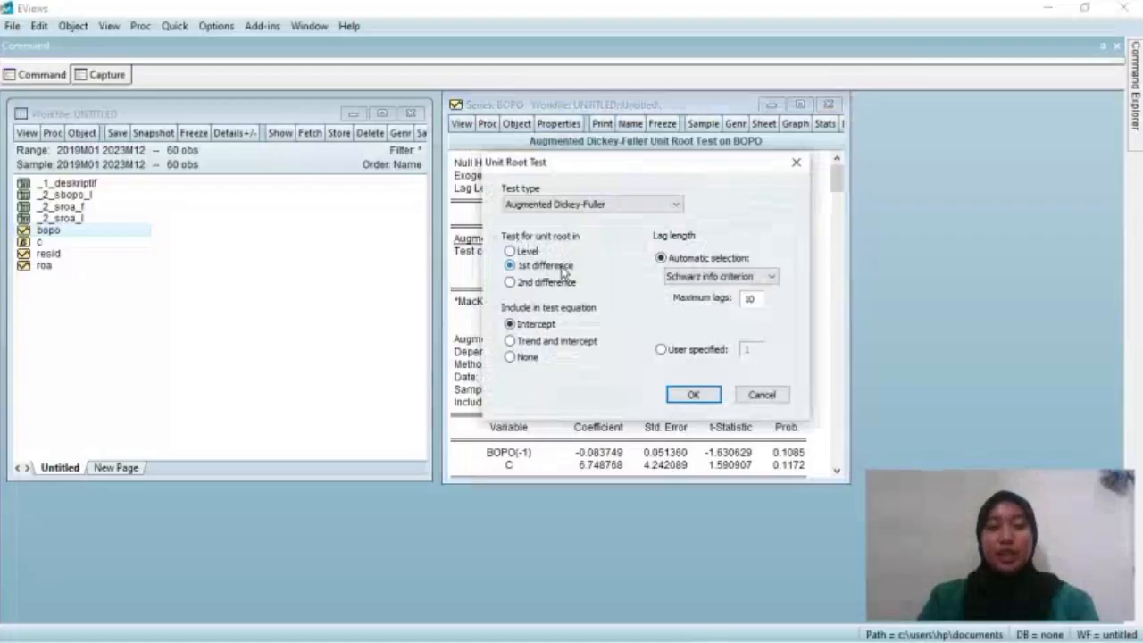
pyautogui.press('Return')
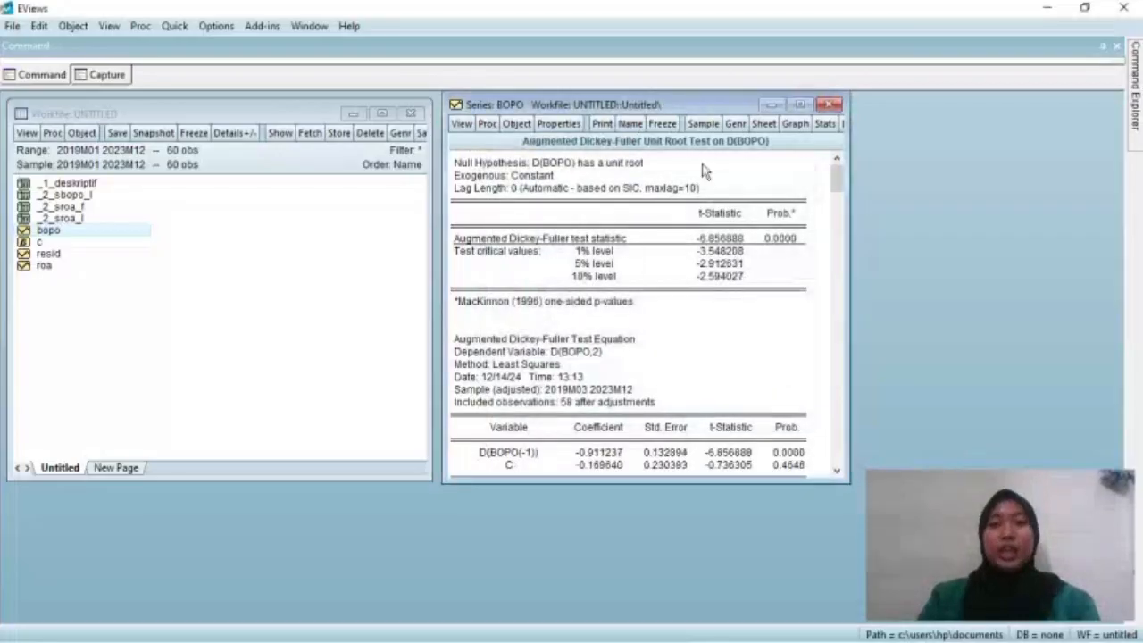
pyautogui.click(662, 123)
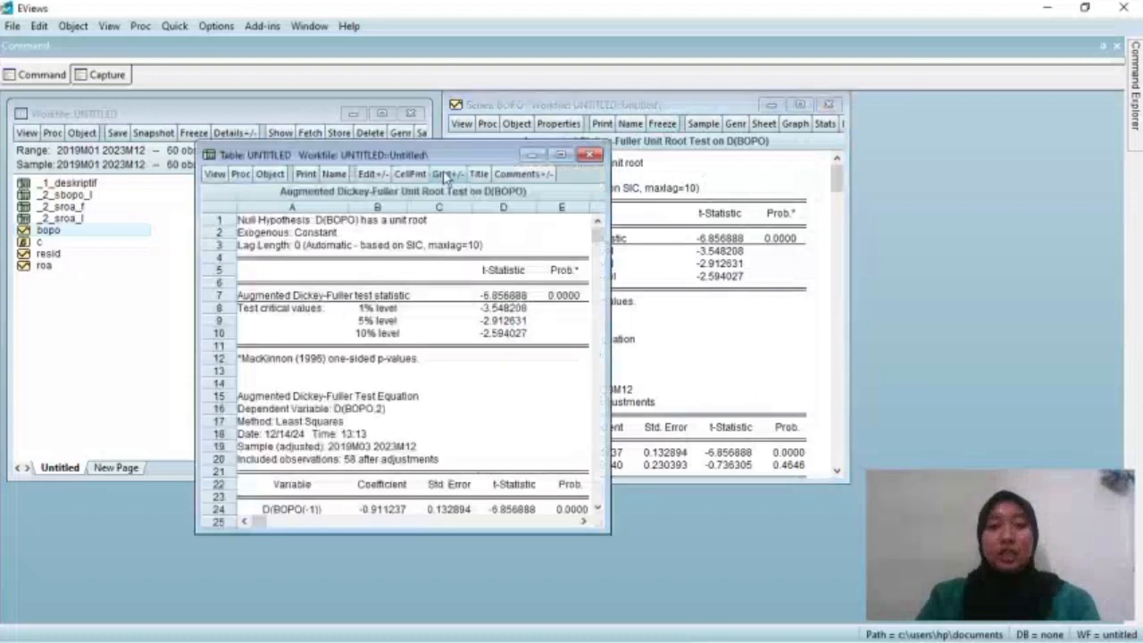
# - Name the frozen BOPO first-difference unit root table _2_SBOPO_F, and close the table and the bopo series
pyautogui.click(334, 174)
pyautogui.write('_2_')
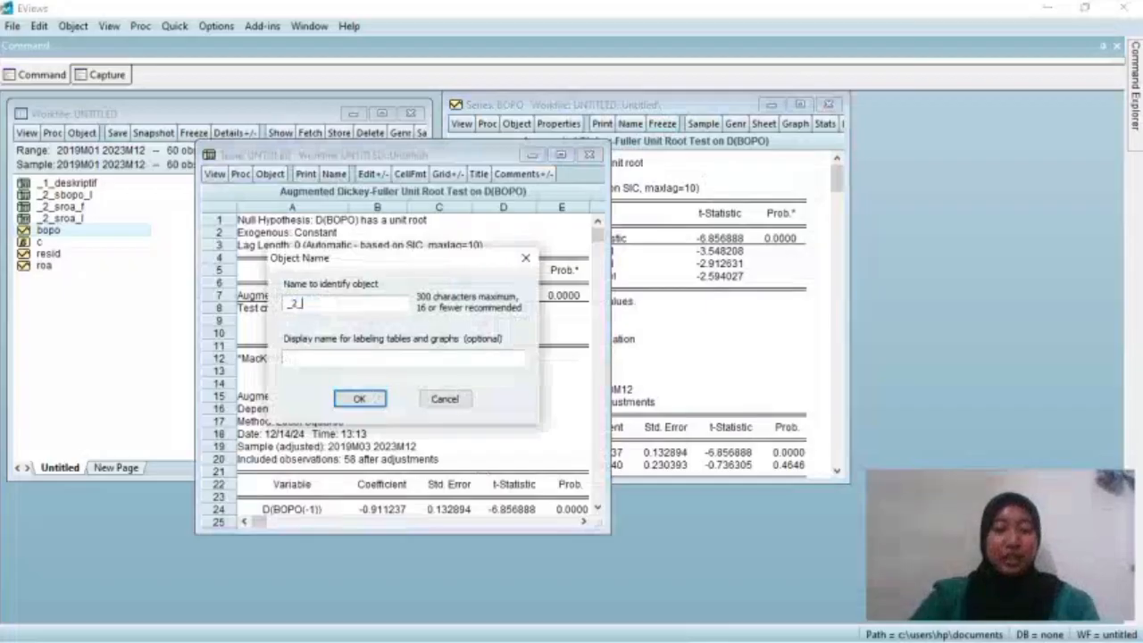
pyautogui.write('SBOPO')
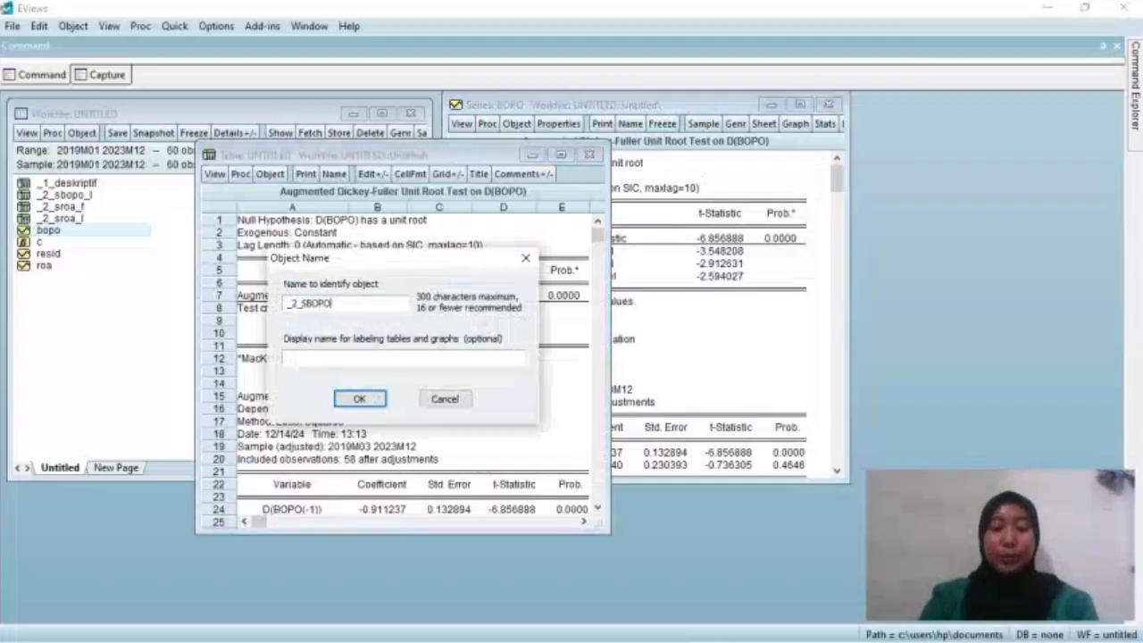
pyautogui.write('_F')
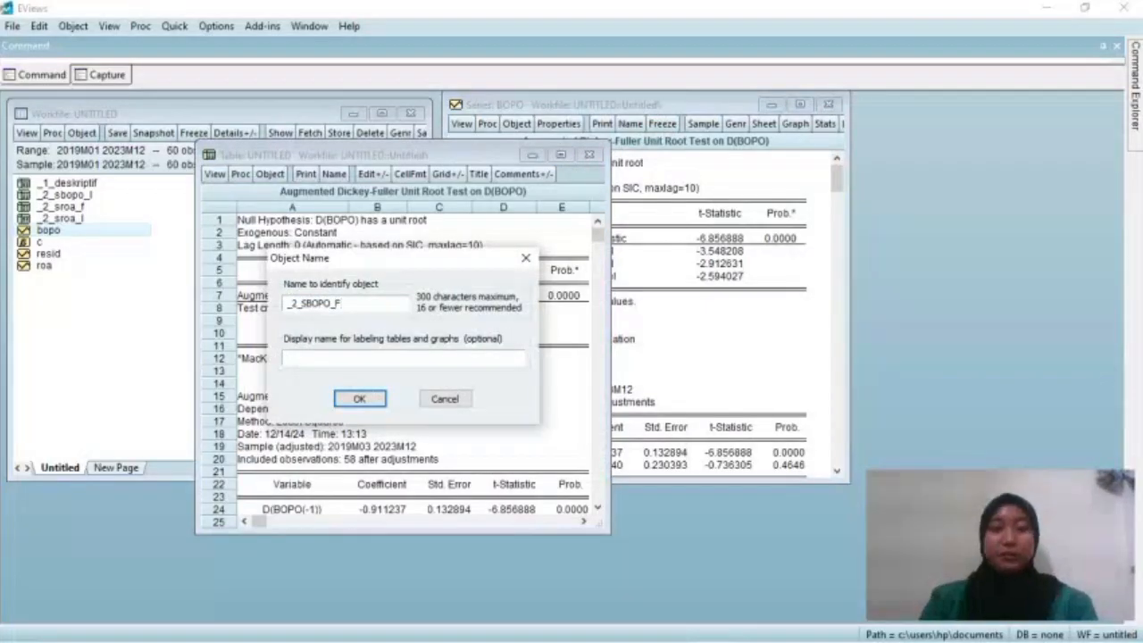
pyautogui.press('Return')
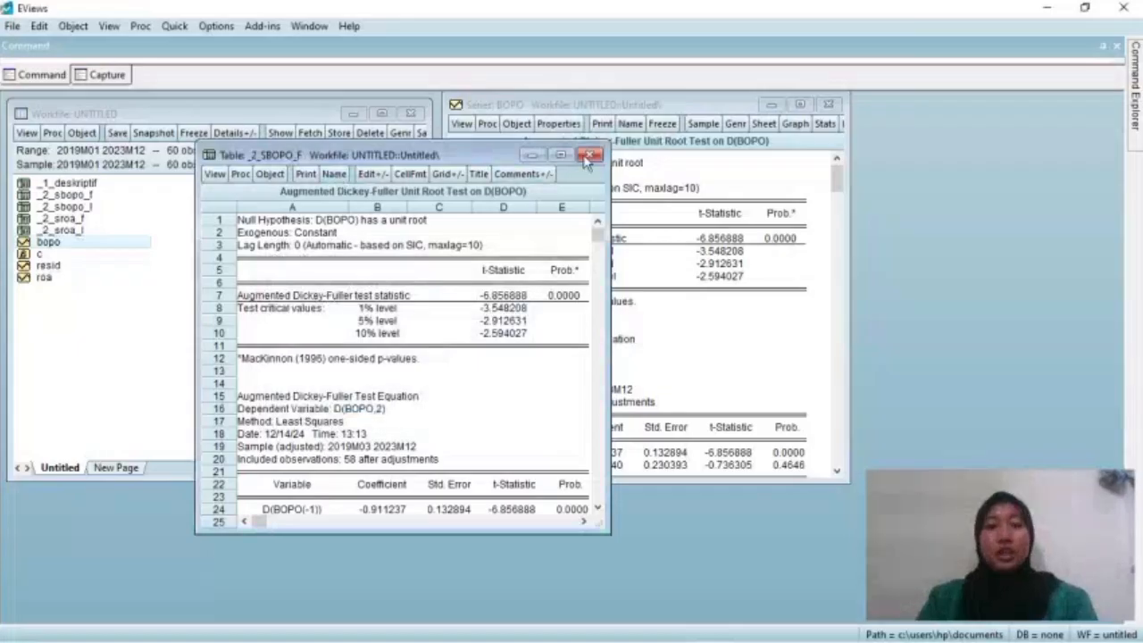
pyautogui.click(588, 157)
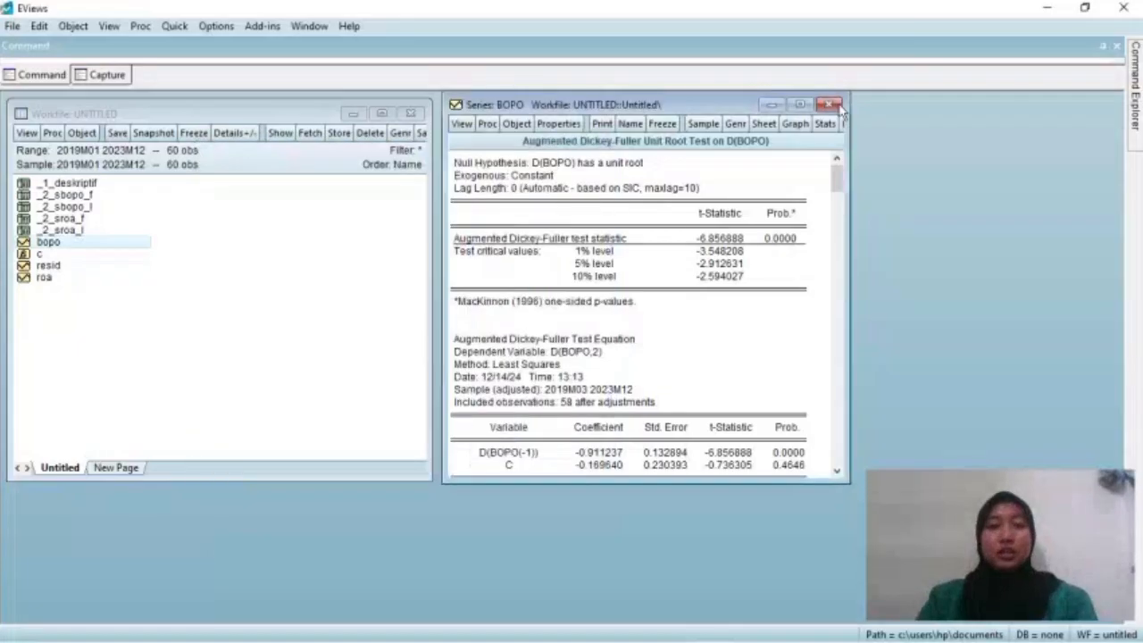
pyautogui.click(830, 105)
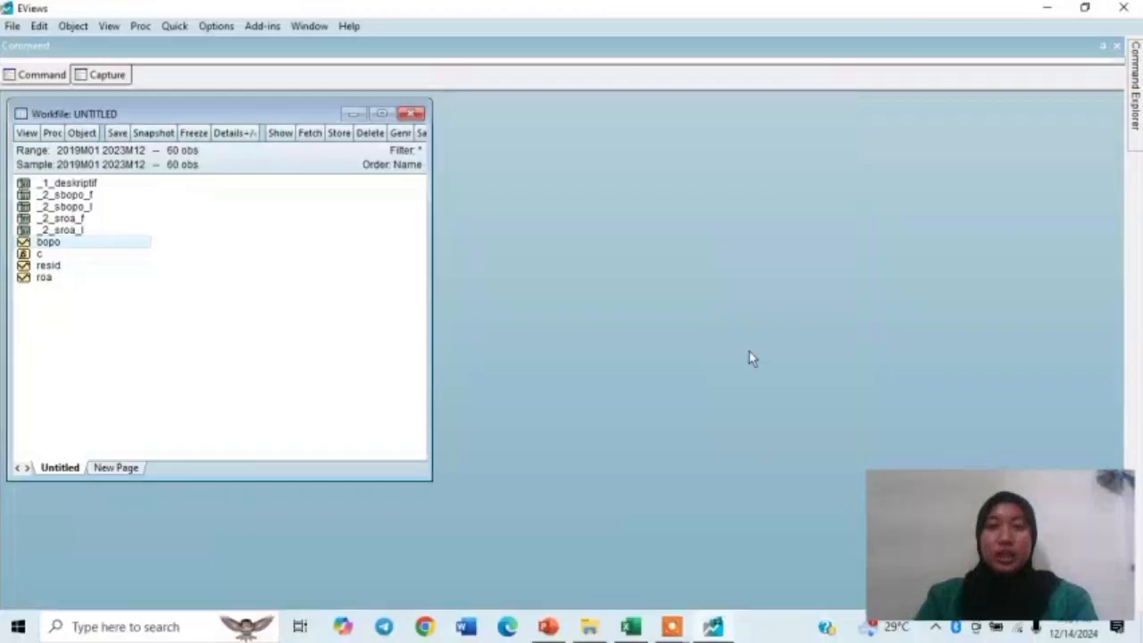
# - Switch to the PowerPoint slide show and advance to the stationarity test slide summarising ROA and BOPO
pyautogui.click(549, 626)
pyautogui.press('Right')
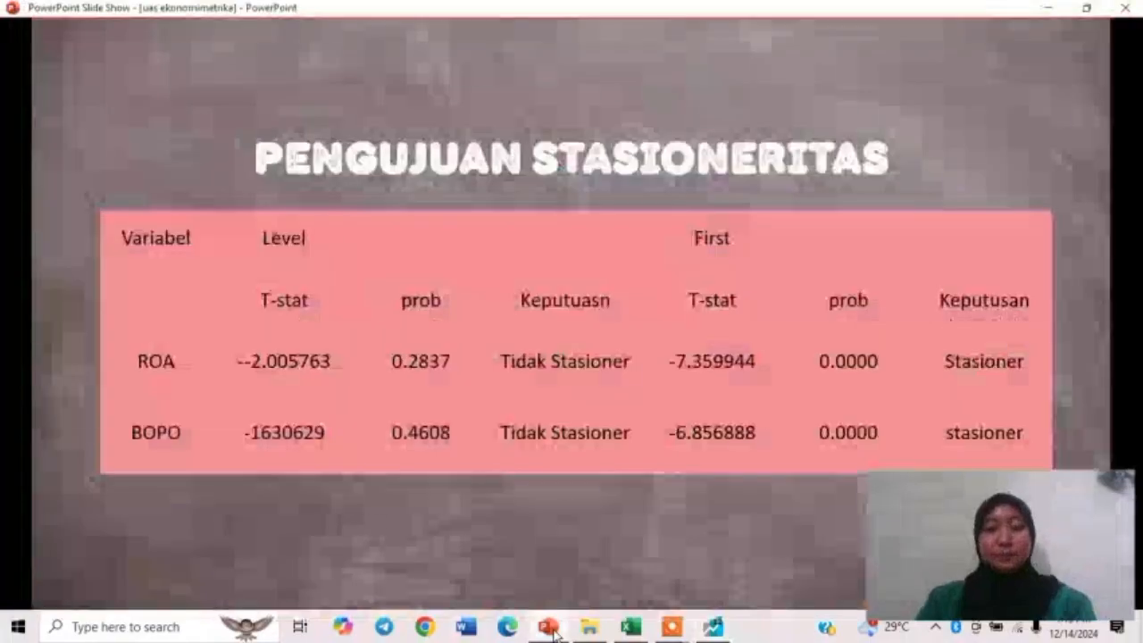